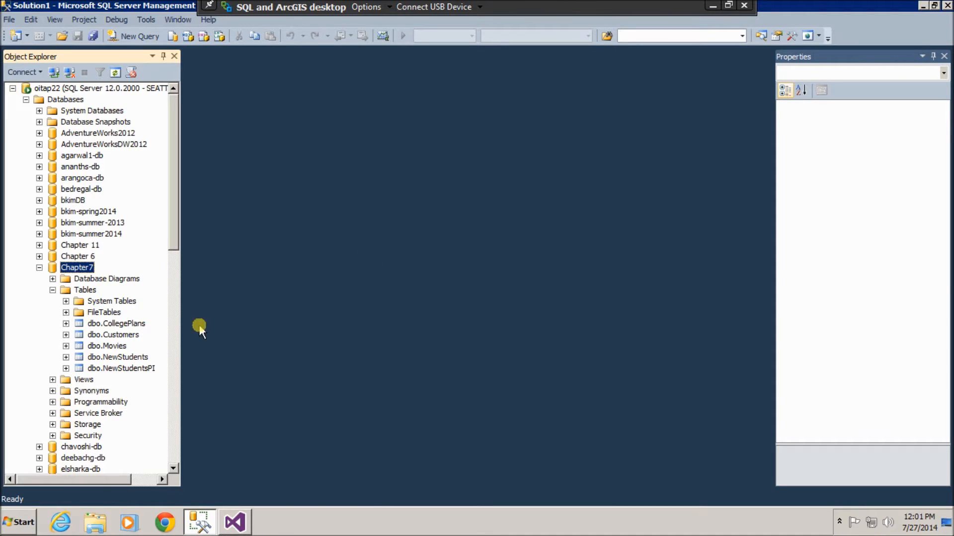
List the top 1000 rows of the dbo.Customers table in the Chapter7 database and review the generated query.
click(129, 335)
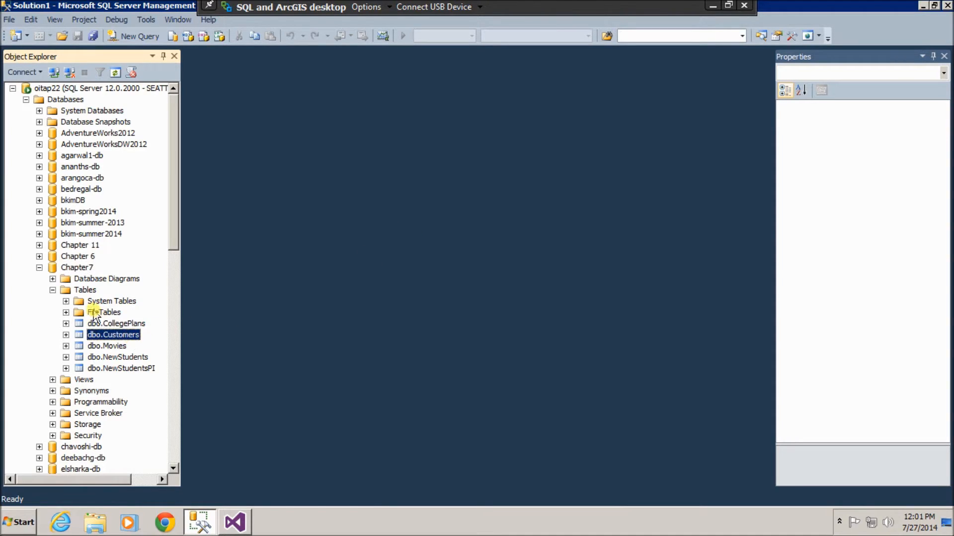
click(82, 269)
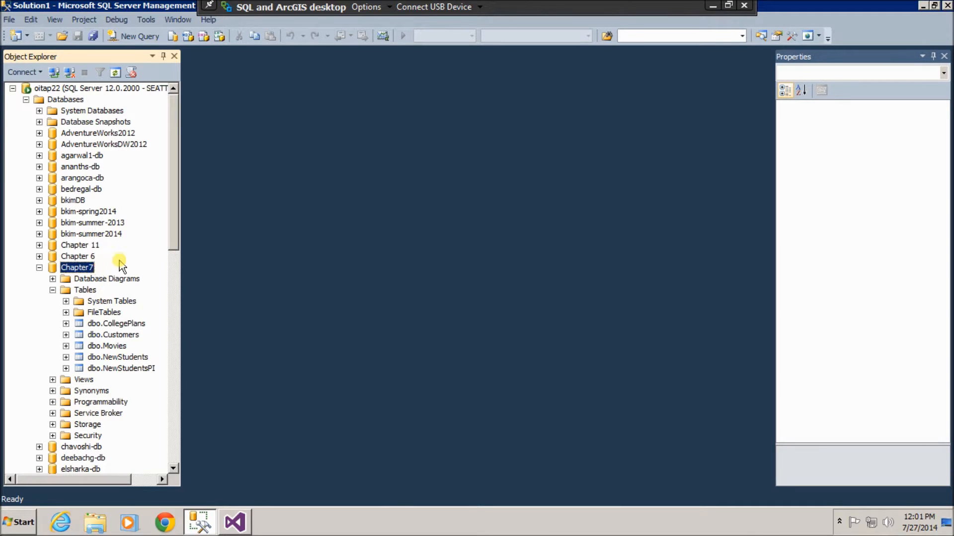
click(124, 335)
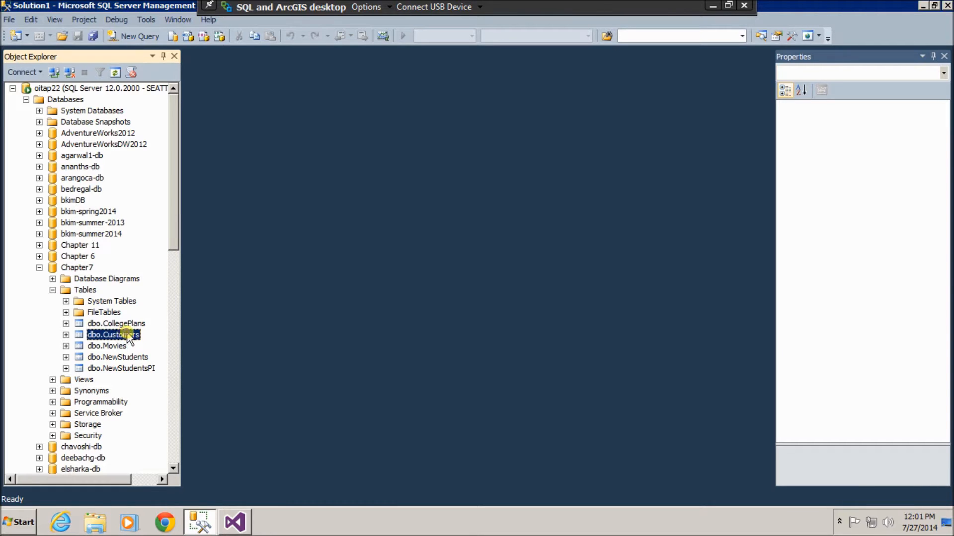
right_click(128, 336)
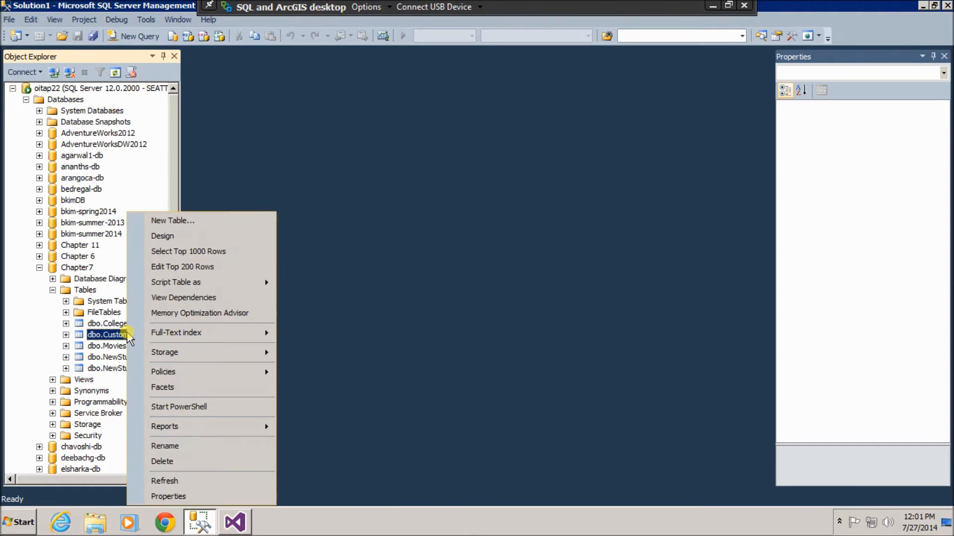
click(203, 252)
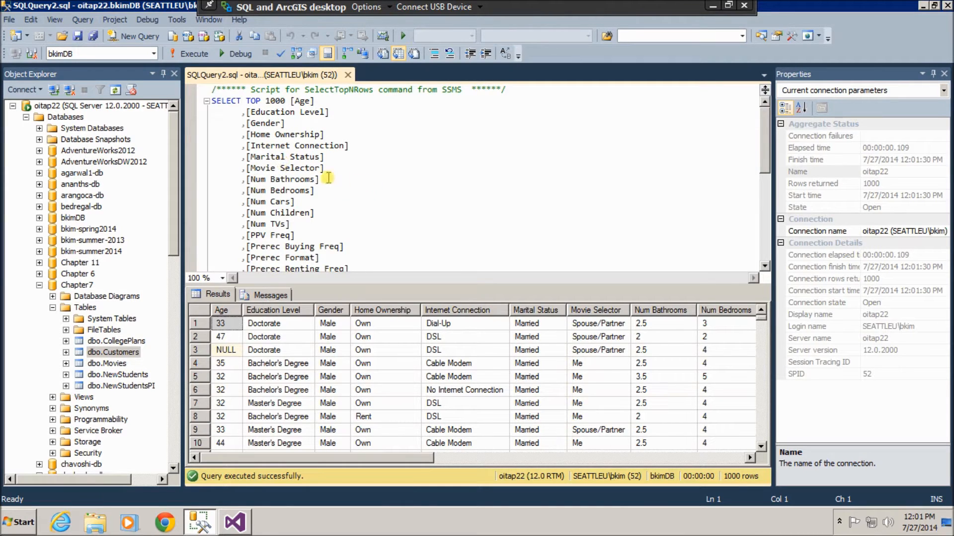
scroll(357, 184, down, 5)
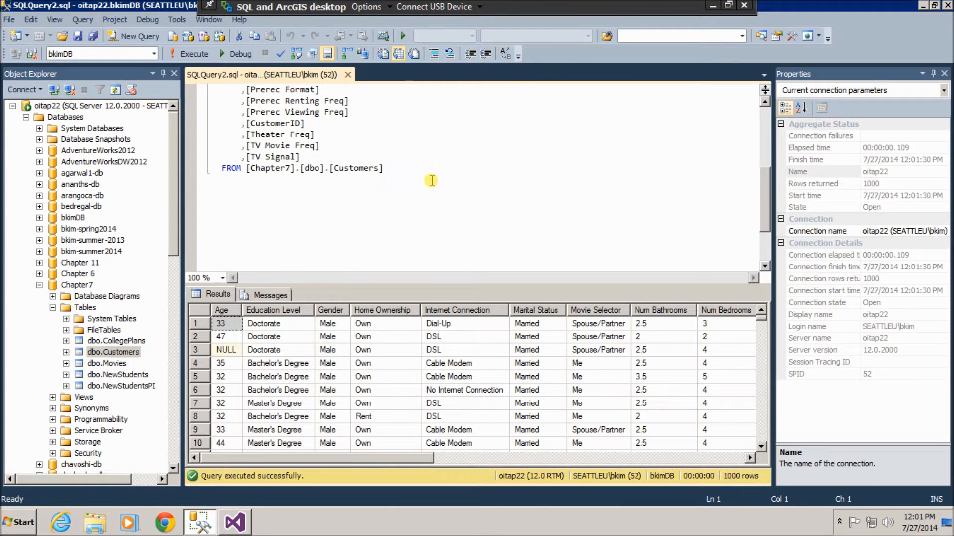
scroll(431, 179, up, 3)
scroll(432, 180, up, 2)
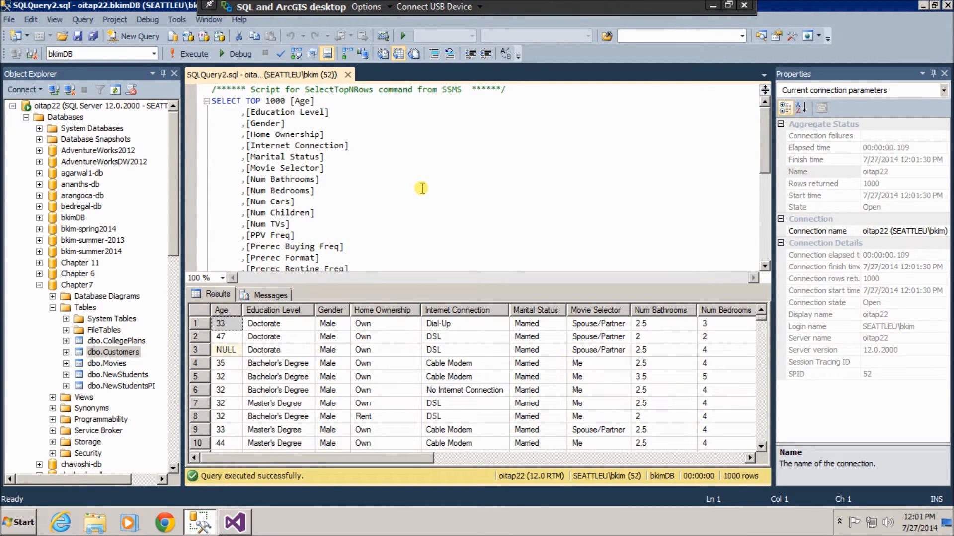
Add the query "select count(*) from [dbo].[Customers]" below the existing one and run only that query on the Chapter7 database.
click(414, 213)
scroll(385, 216, down, 10)
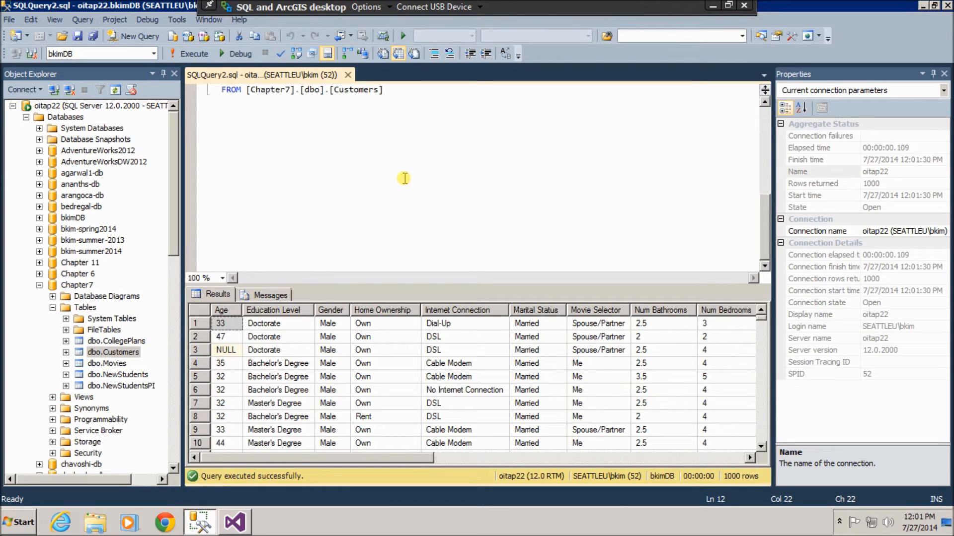
click(422, 99)
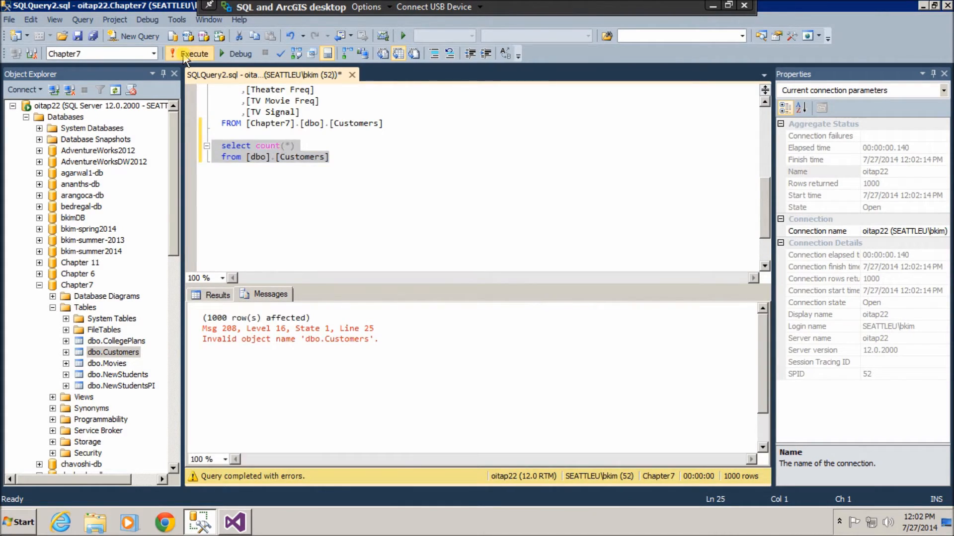
click(189, 54)
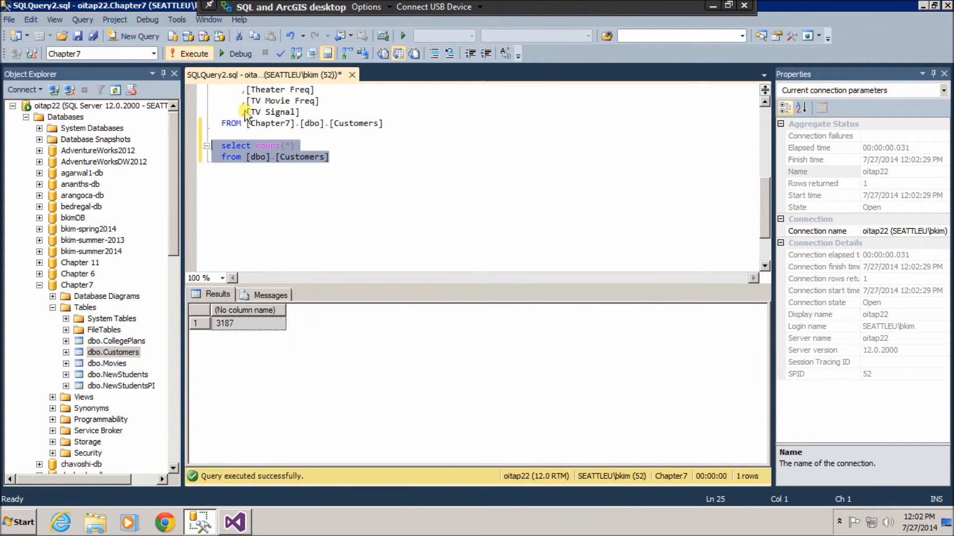
click(387, 215)
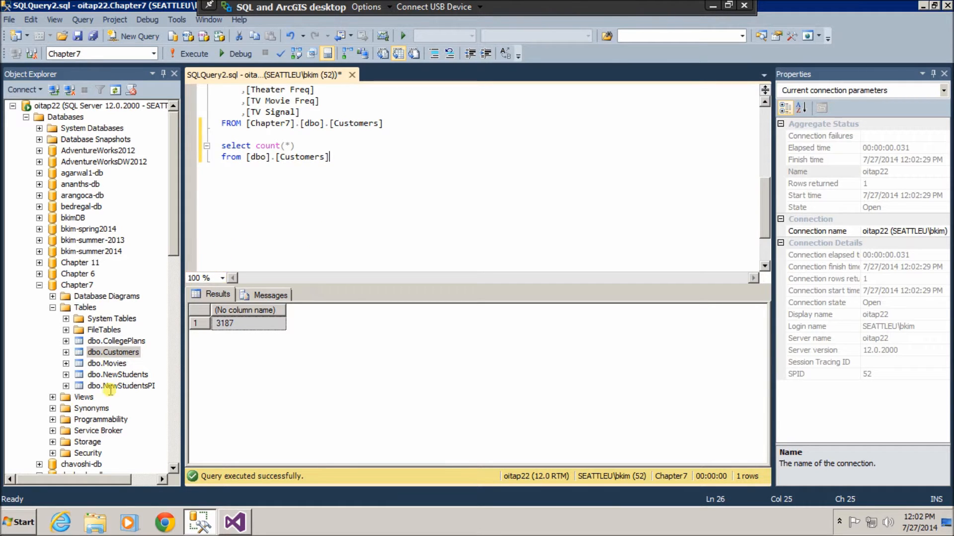
Switch to Visual Studio 2013.
click(19, 528)
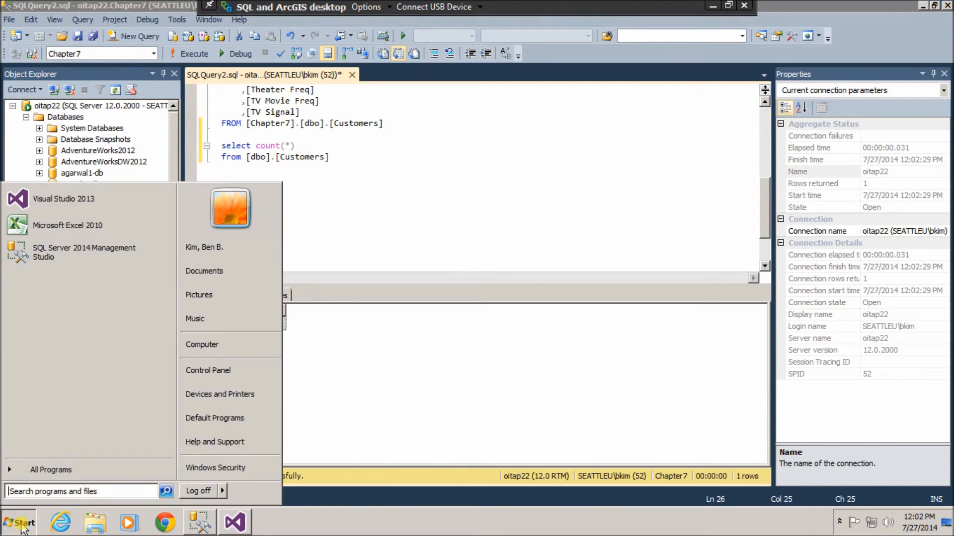
click(98, 200)
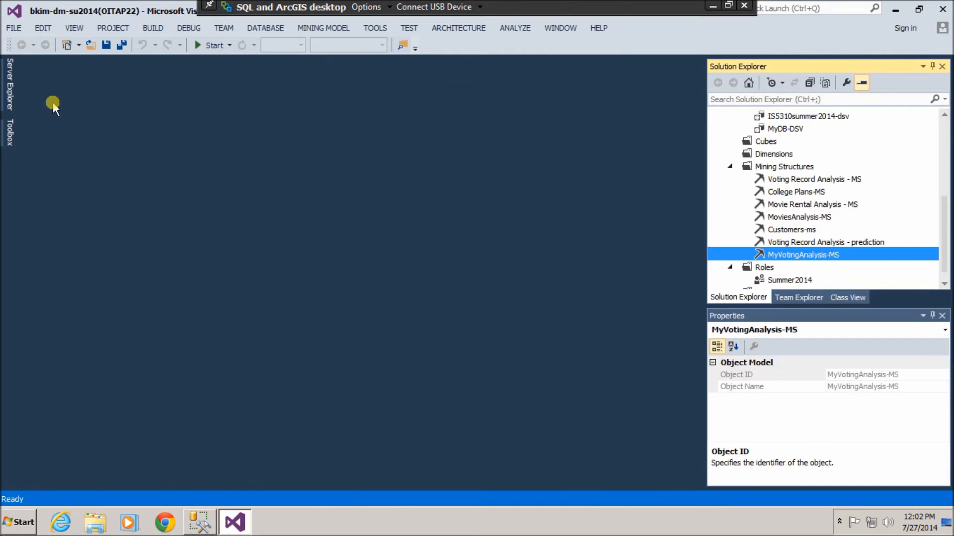
click(13, 28)
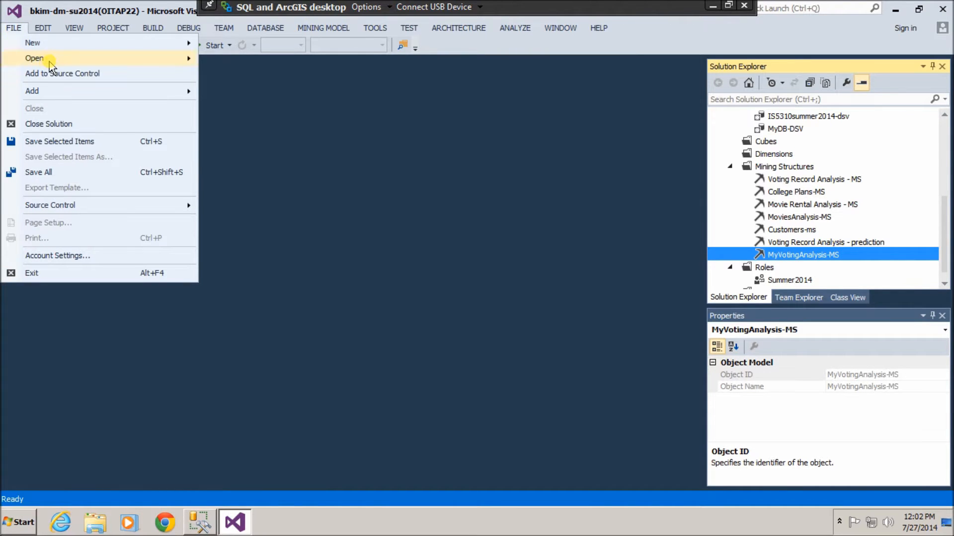
mouse_move(49, 62)
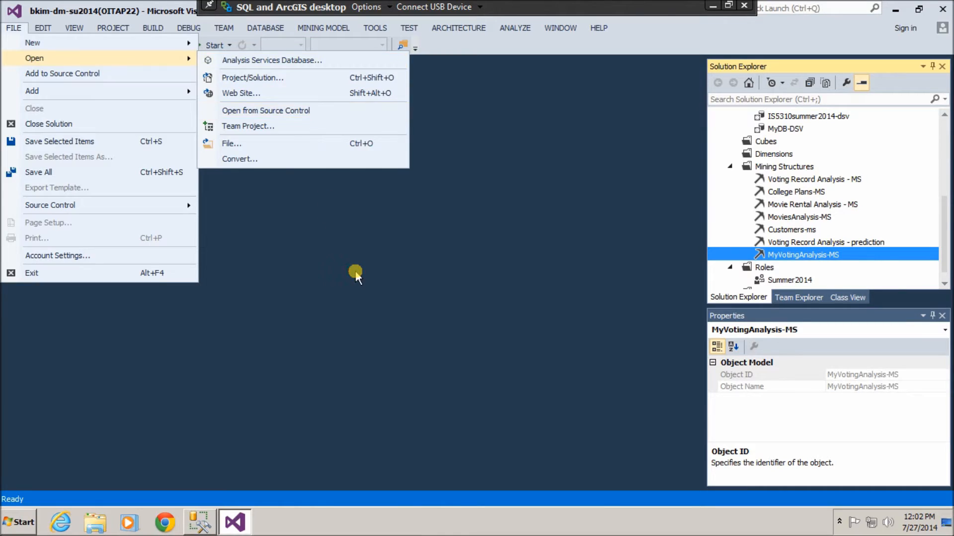
click(367, 260)
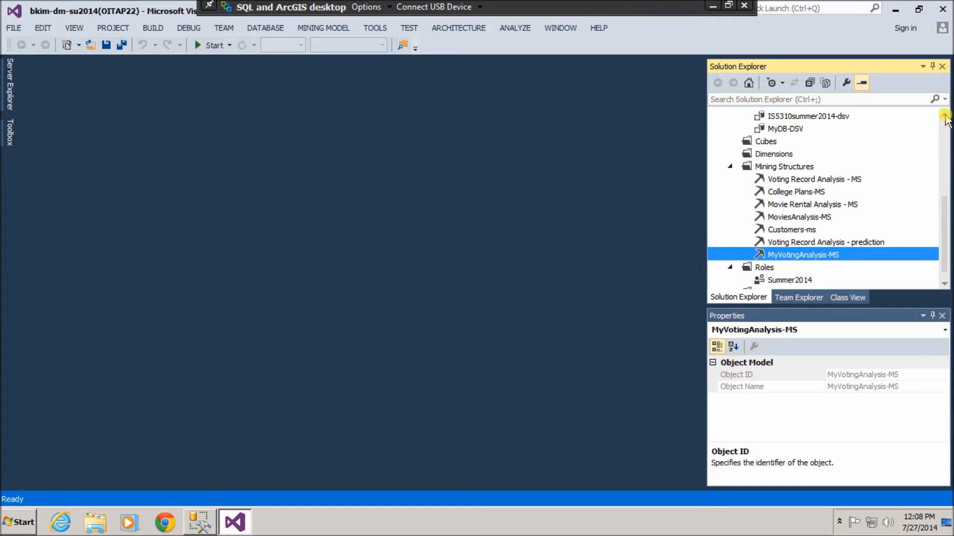
Examine the project's data sources and data source views for the Chapter7-DS and Chapter7-DSV entries.
scroll(945, 119, up, 5)
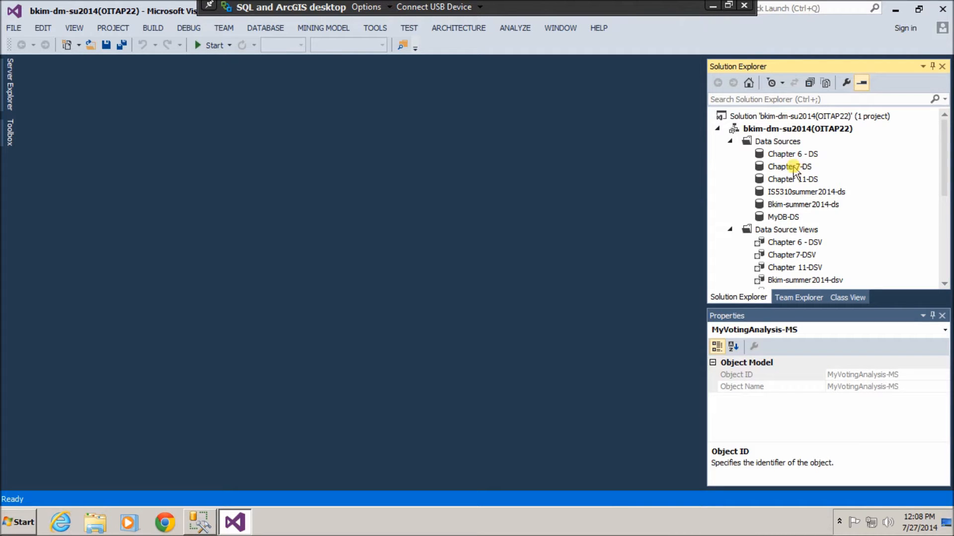
click(944, 284)
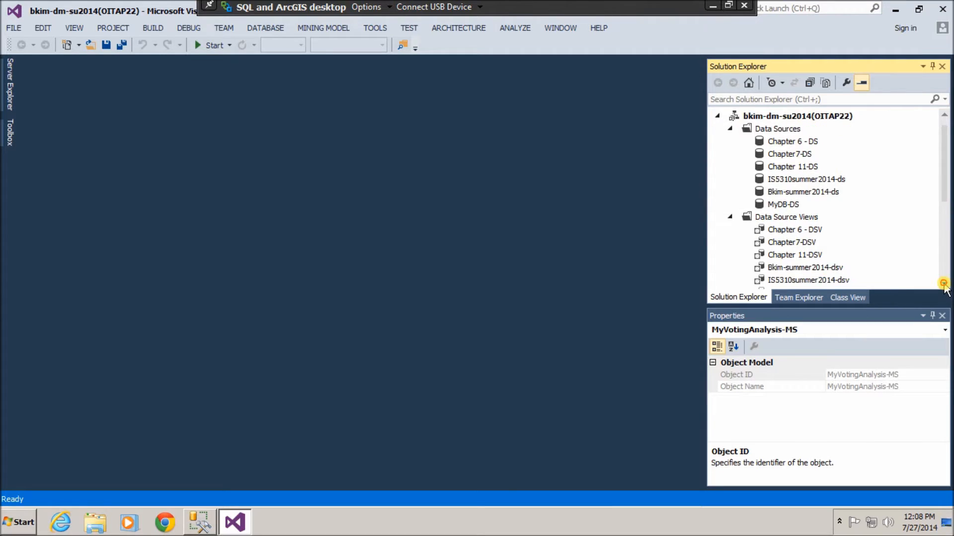
click(944, 284)
click(944, 284)
click(944, 284)
click(944, 284)
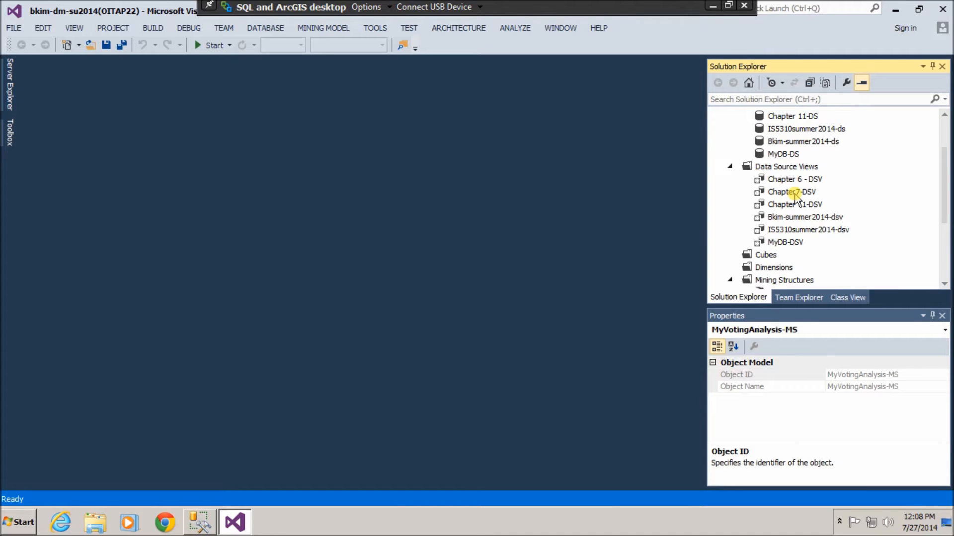
Start a new mining structure in the project, defined from an existing relational database or data warehouse.
scroll(795, 196, down, 2)
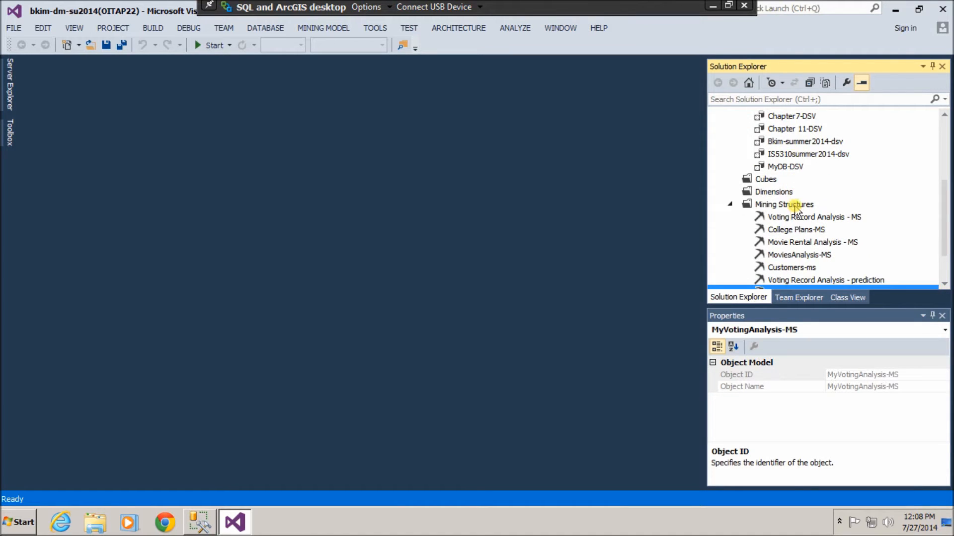
click(795, 205)
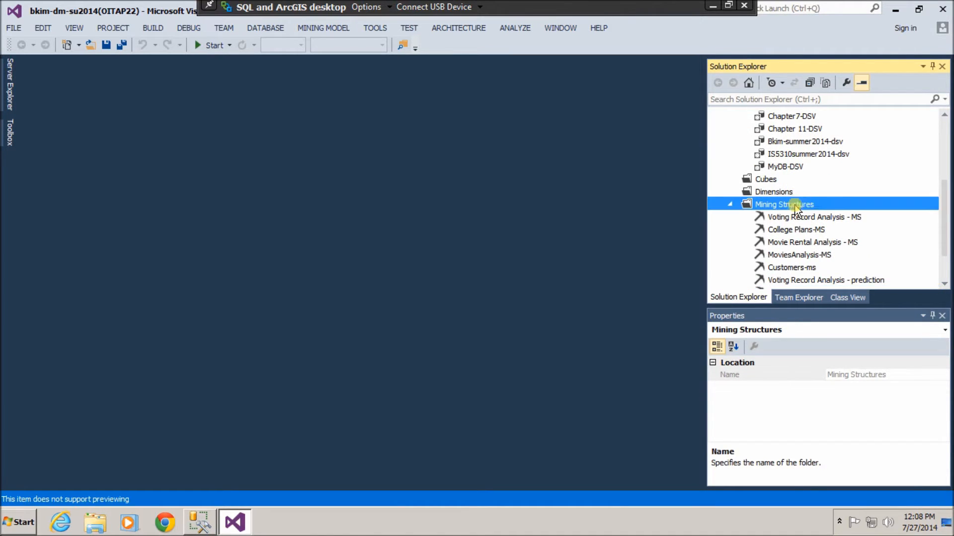
right_click(841, 207)
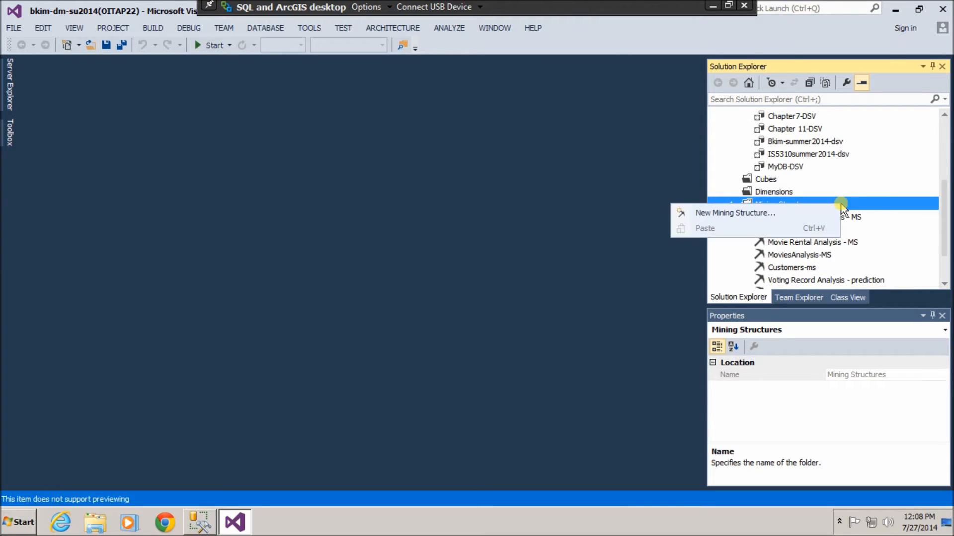
click(752, 214)
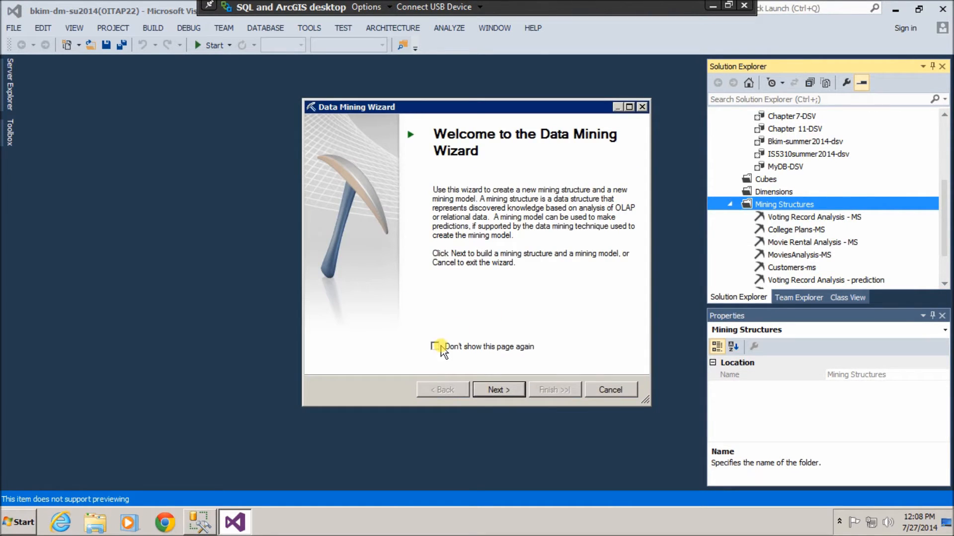
click(495, 390)
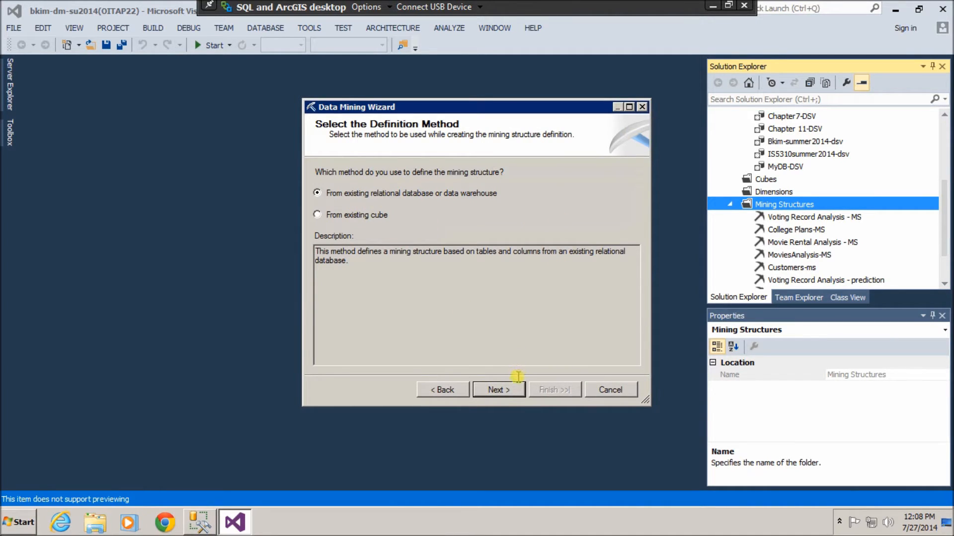
click(519, 392)
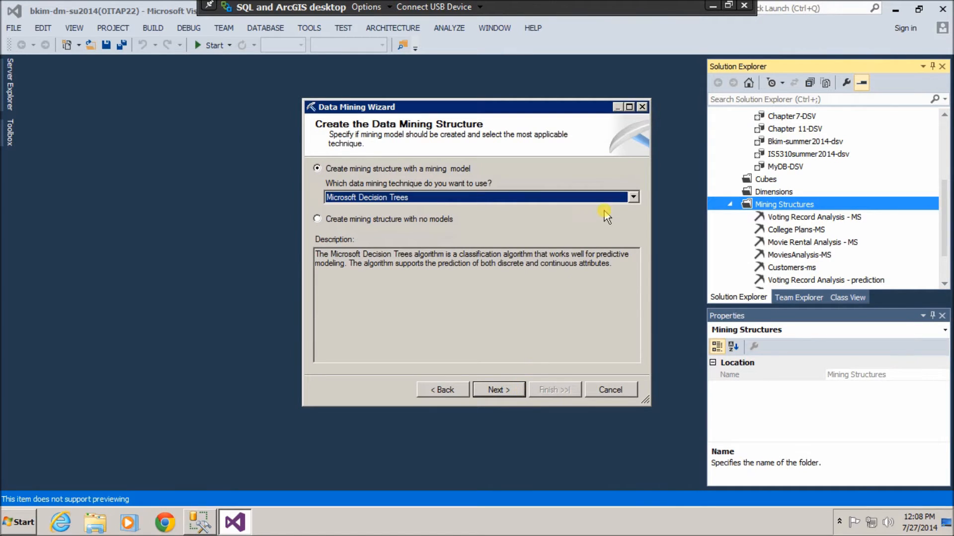
Choose Microsoft Clustering as the data mining technique for the new structure's mining model.
click(632, 197)
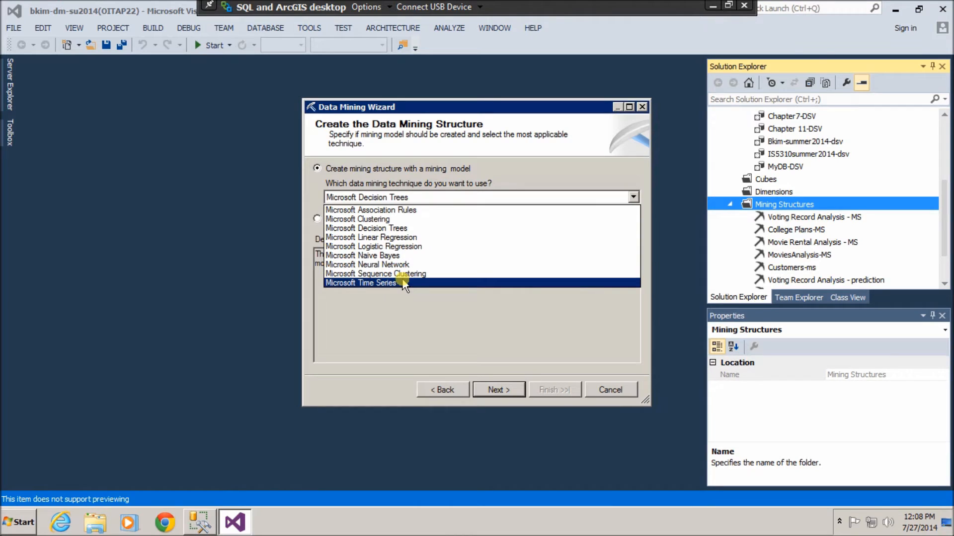
click(384, 220)
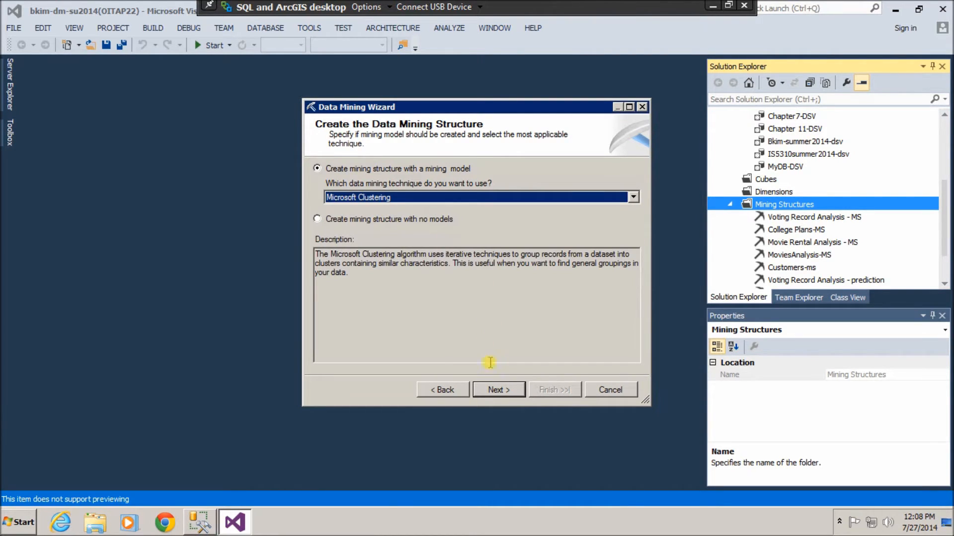
click(497, 390)
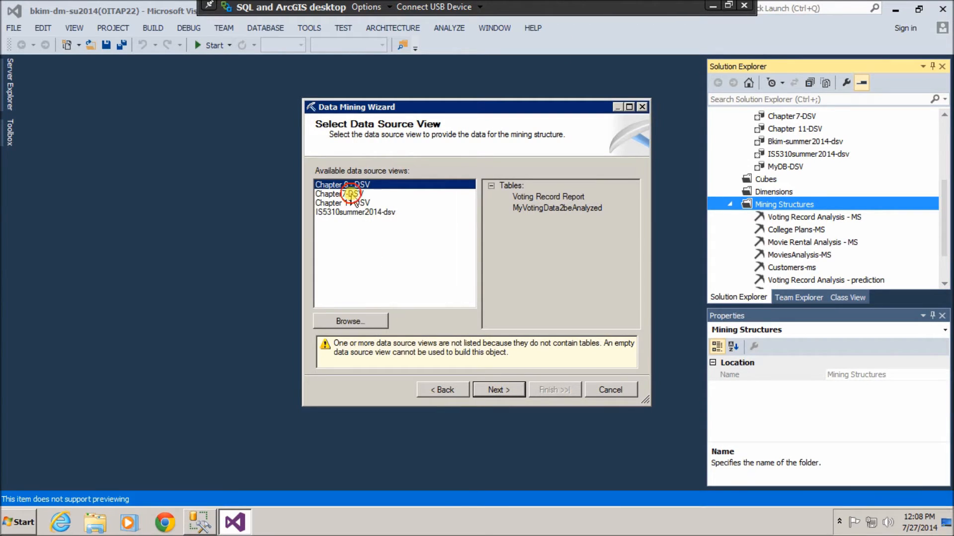
Use the Chapter7-DSV data source view and mark the Customers table as the case table.
click(347, 193)
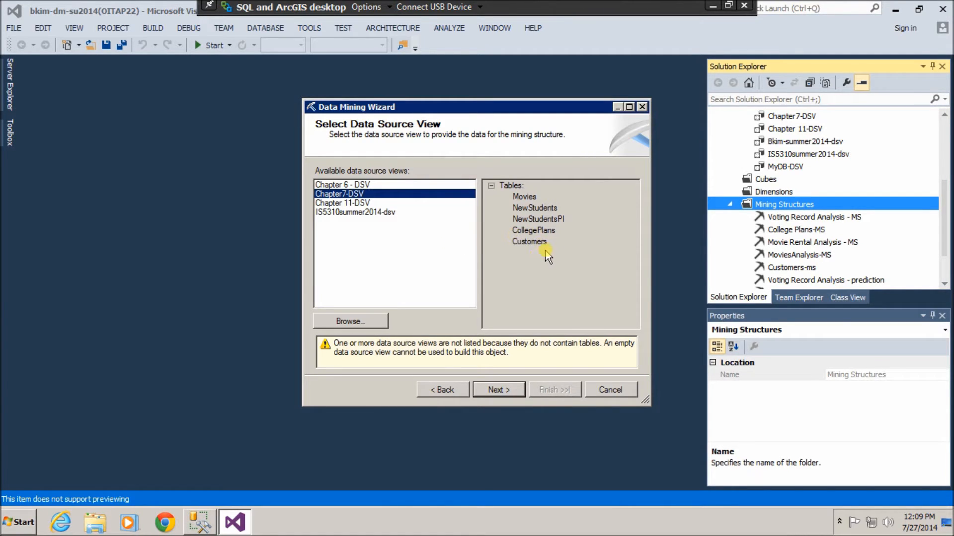
click(504, 392)
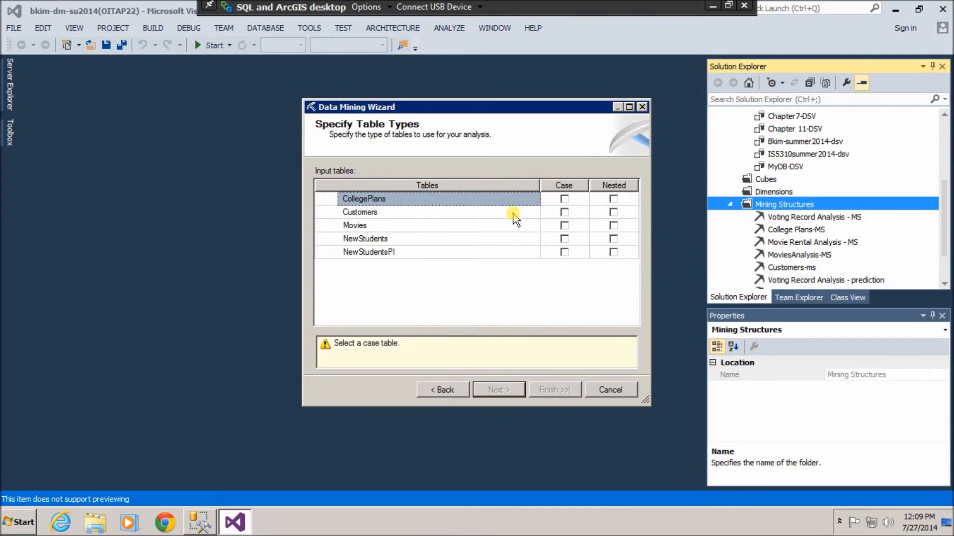
click(565, 213)
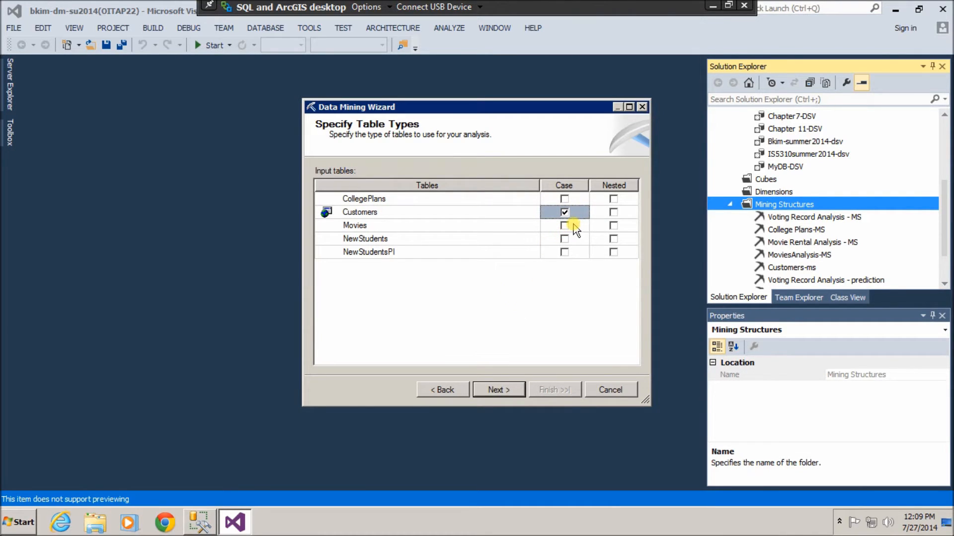
click(506, 392)
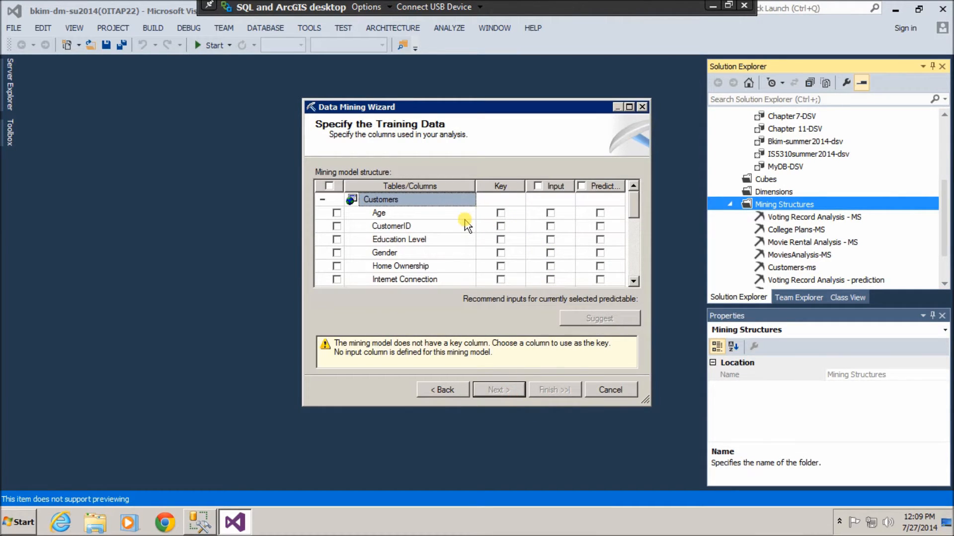
Set CustomerID as the key column and mark Age, Education Level, Gender and Marital Status as input columns.
click(500, 226)
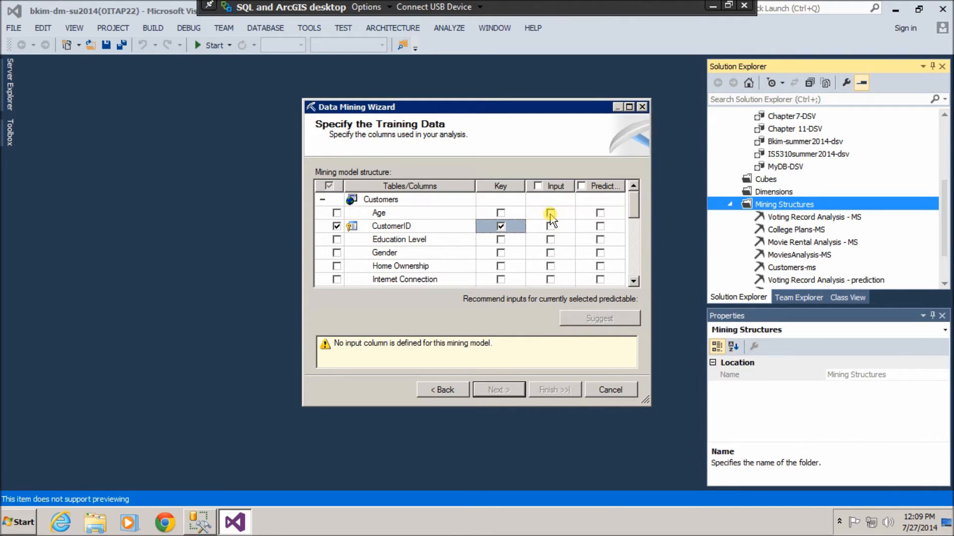
click(550, 214)
click(550, 240)
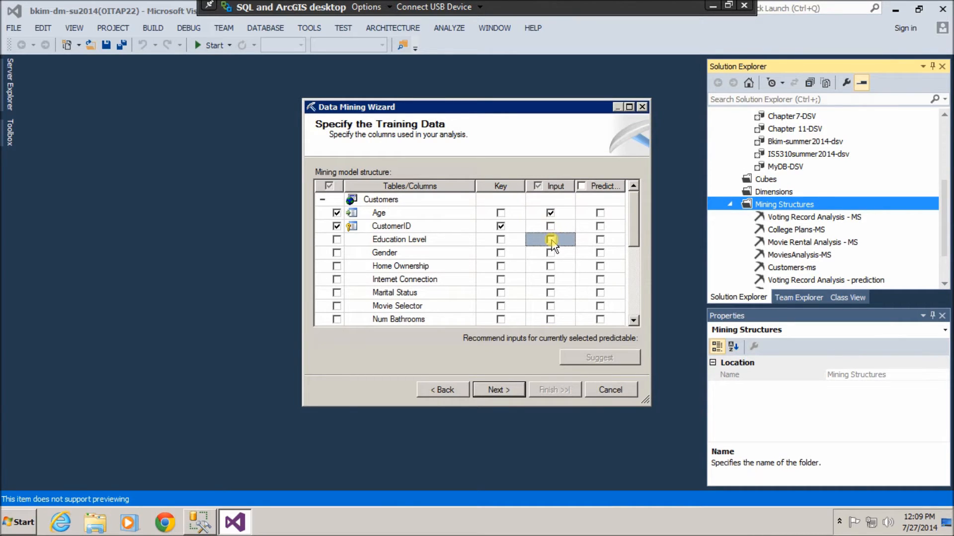
click(550, 254)
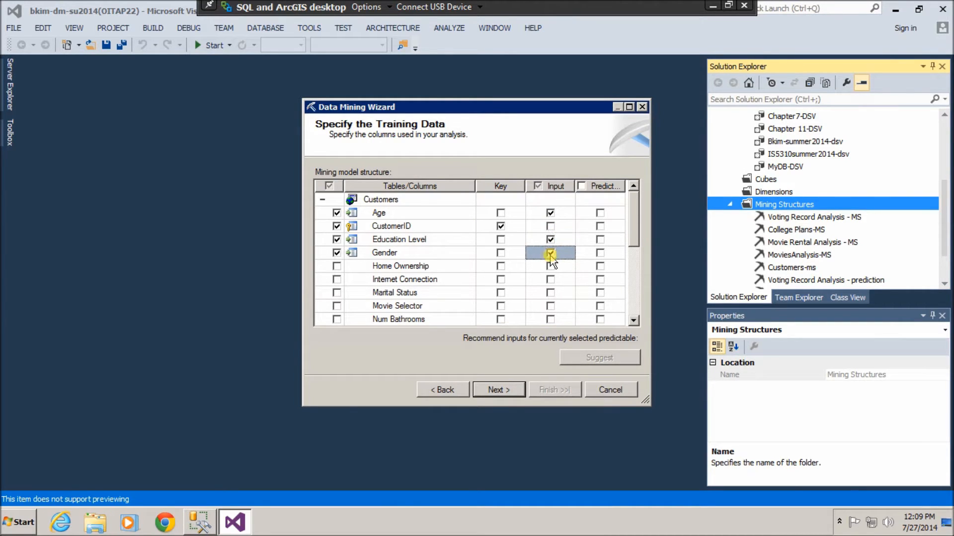
click(548, 294)
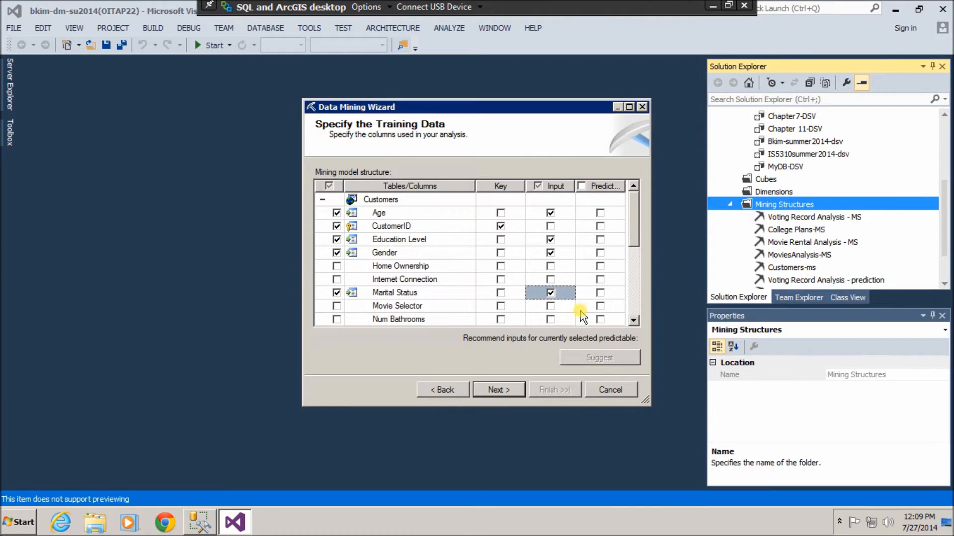
Mark the Num Children column as an additional input for the mining model.
click(633, 320)
click(634, 320)
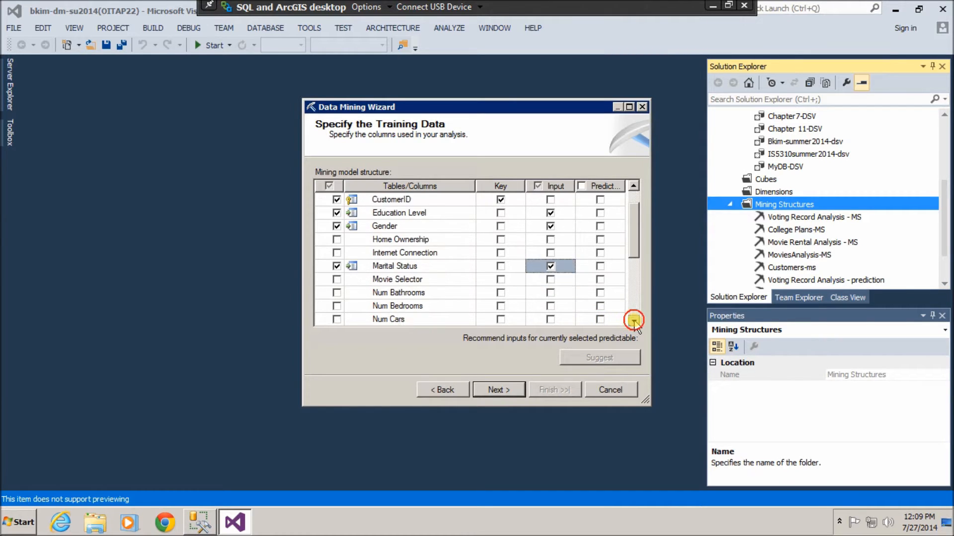
click(633, 321)
click(633, 320)
click(633, 320)
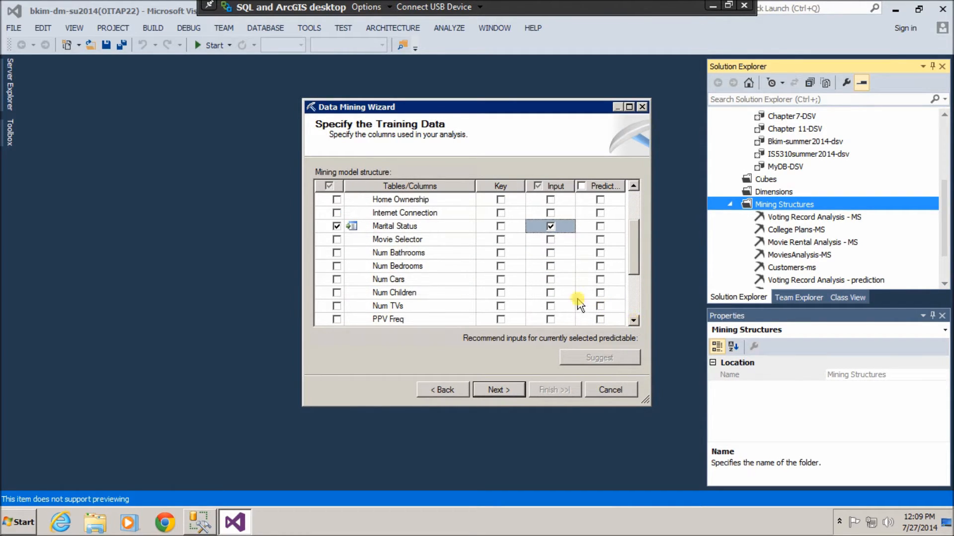
click(549, 293)
click(550, 294)
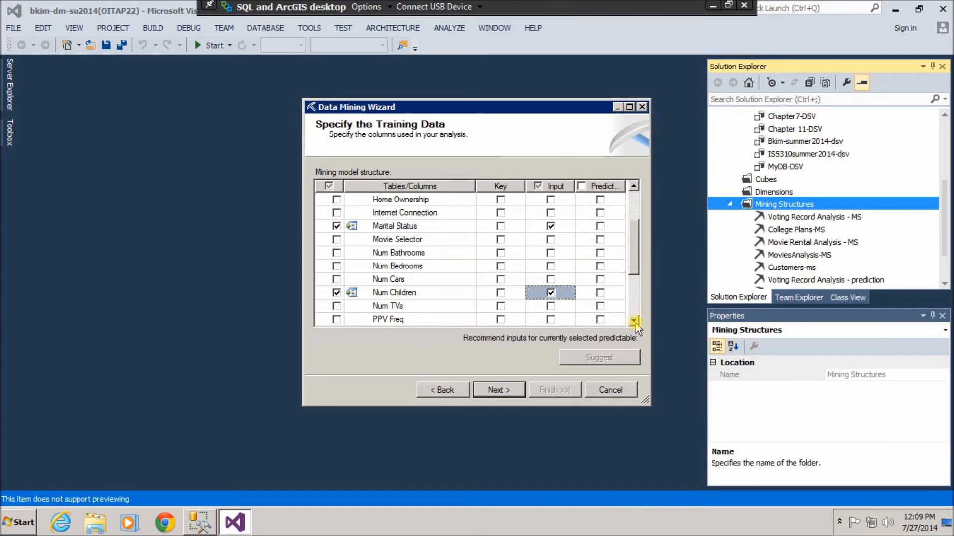
Review the full Customers column list to check the selected key and input columns against the remaining ones.
click(634, 320)
click(633, 320)
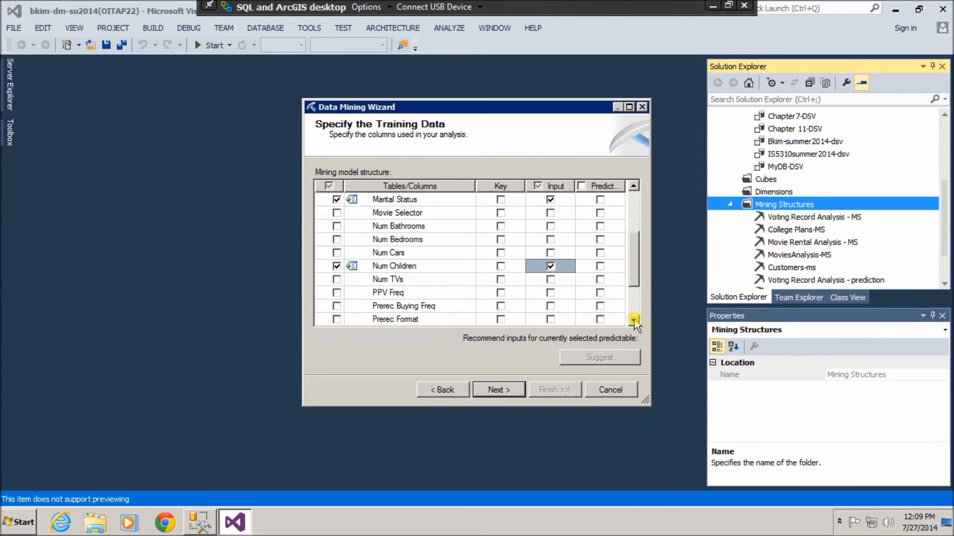
click(634, 321)
click(633, 321)
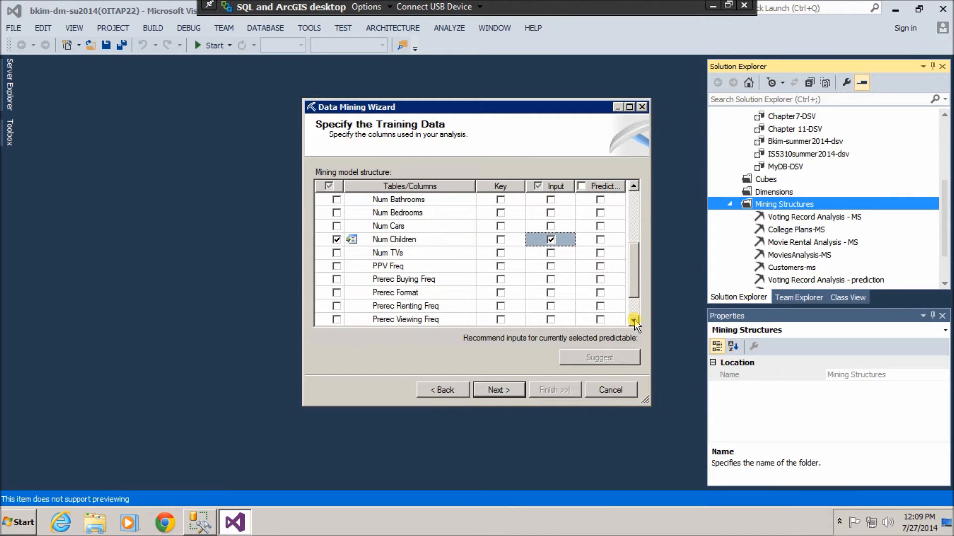
click(633, 321)
click(633, 320)
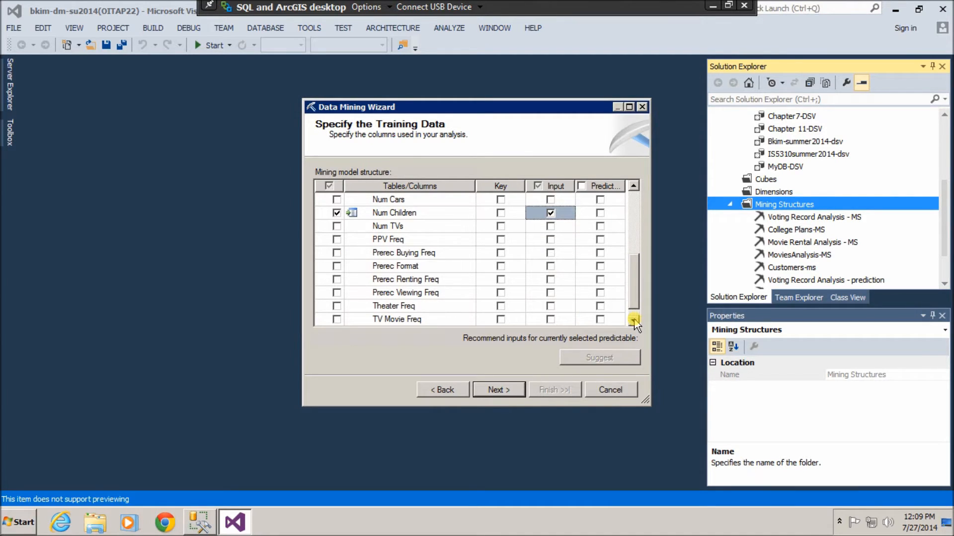
click(633, 320)
drag(633, 272, 644, 211)
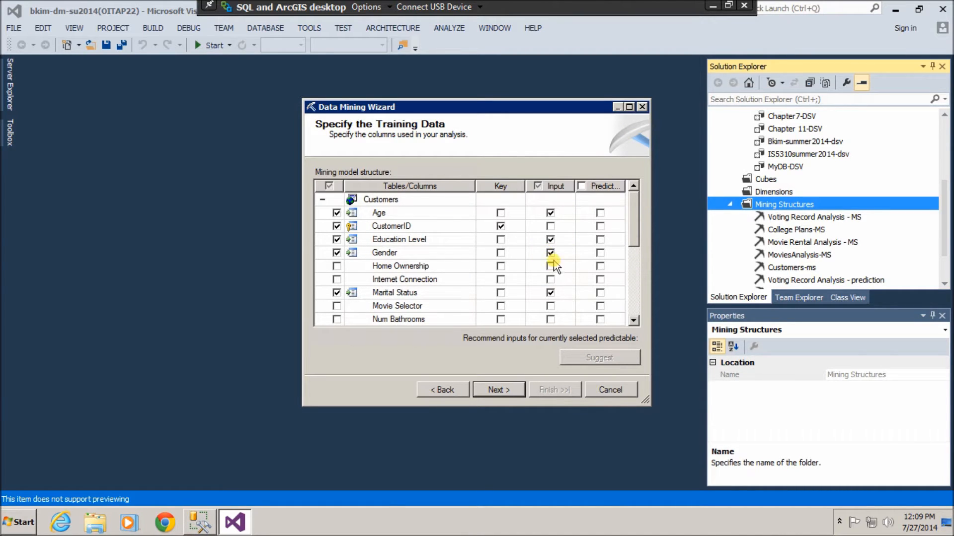
click(635, 306)
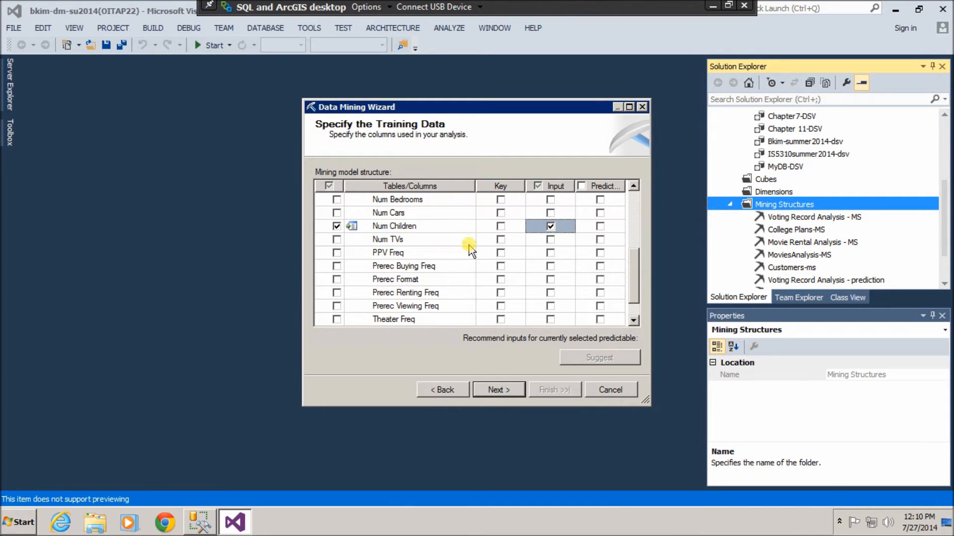
Accept the training columns with their default content and data types, and reserve 30% of the data for testing.
click(499, 390)
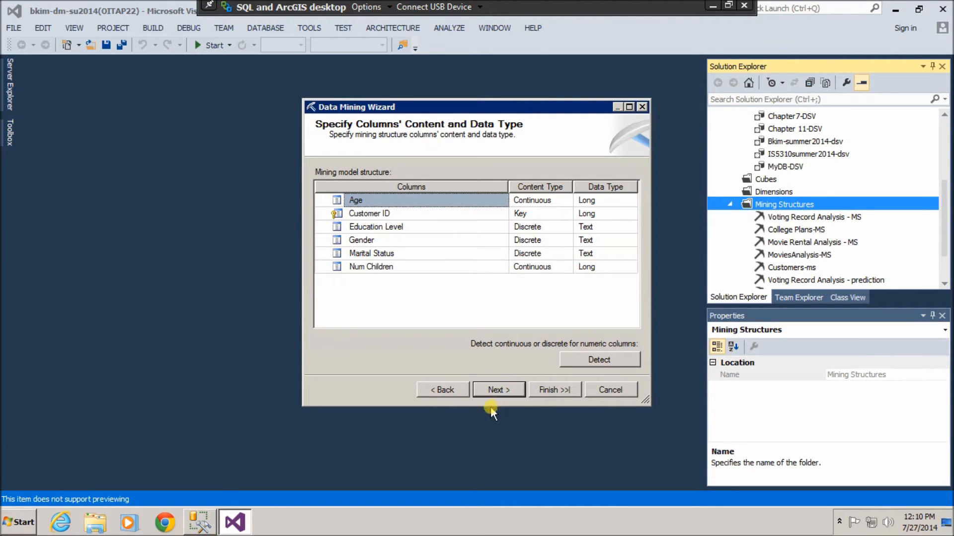
click(498, 390)
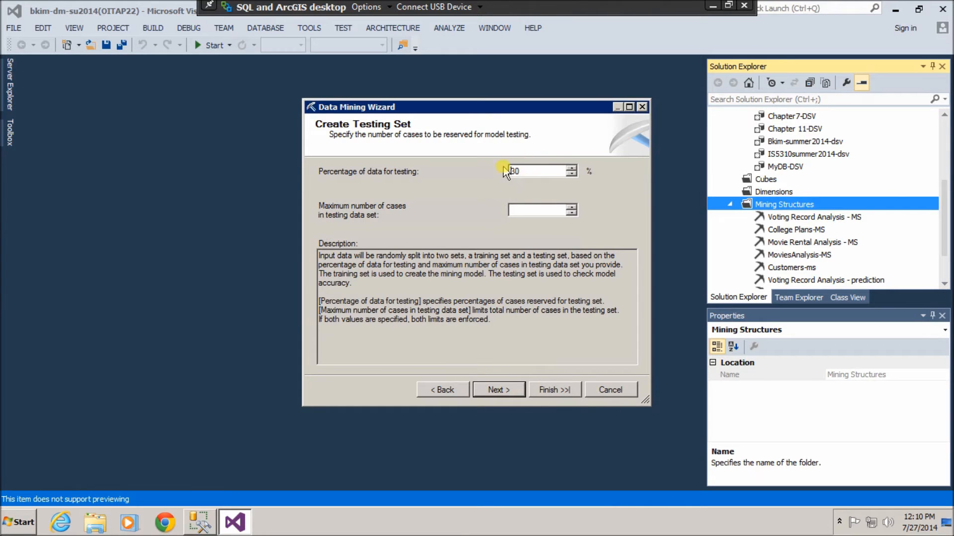
click(511, 391)
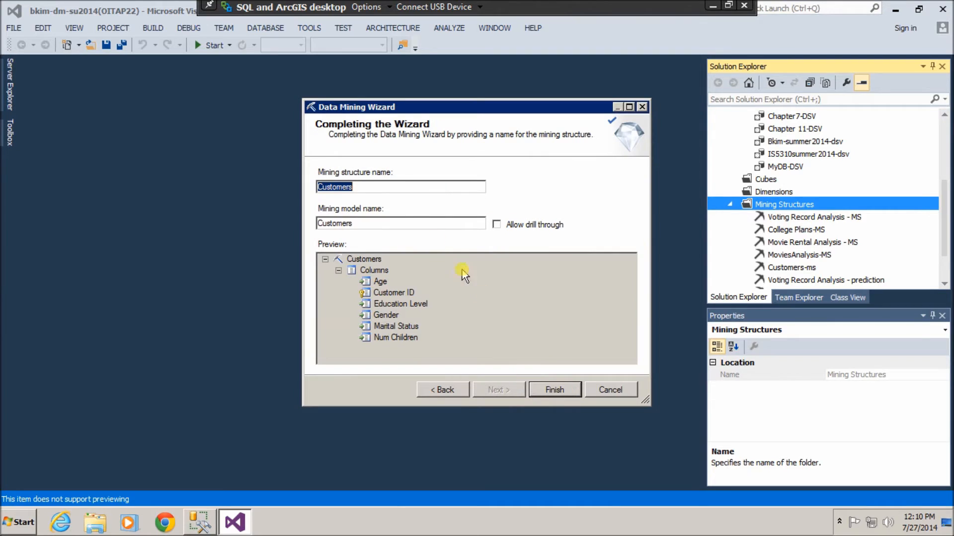
Name the mining structure Chapter9-Customer-MS.
click(368, 187)
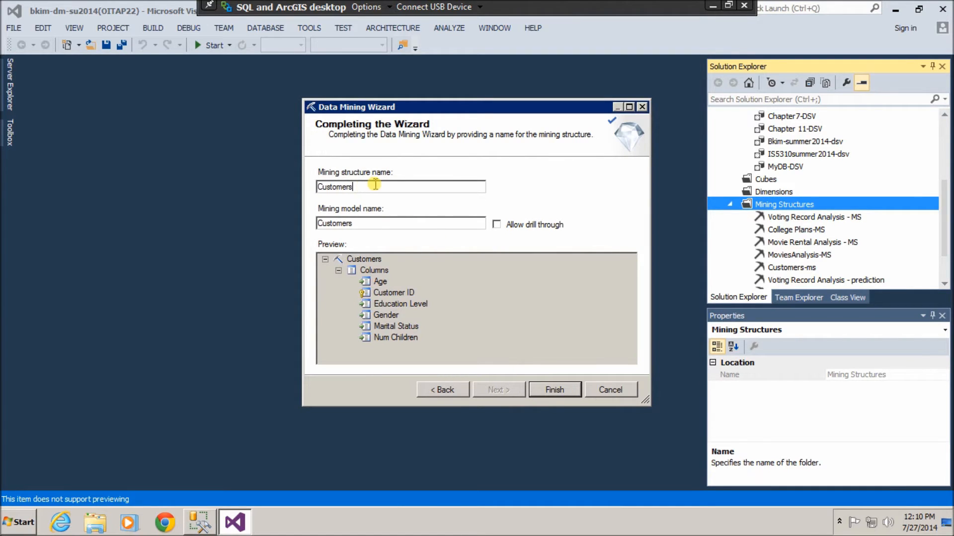
drag(375, 185, 293, 192)
text(Chapt)
text(er9-Customer)
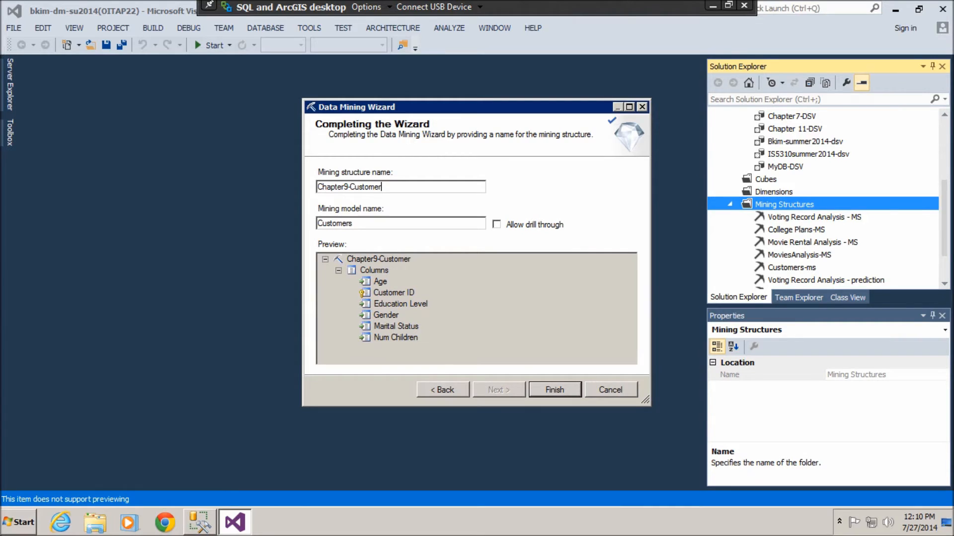
text(-MS)
Name the mining model CustomersAnalysis-Clustering, allow drill through, and finish creating the structure.
click(376, 225)
text(Analysis-Clustering)
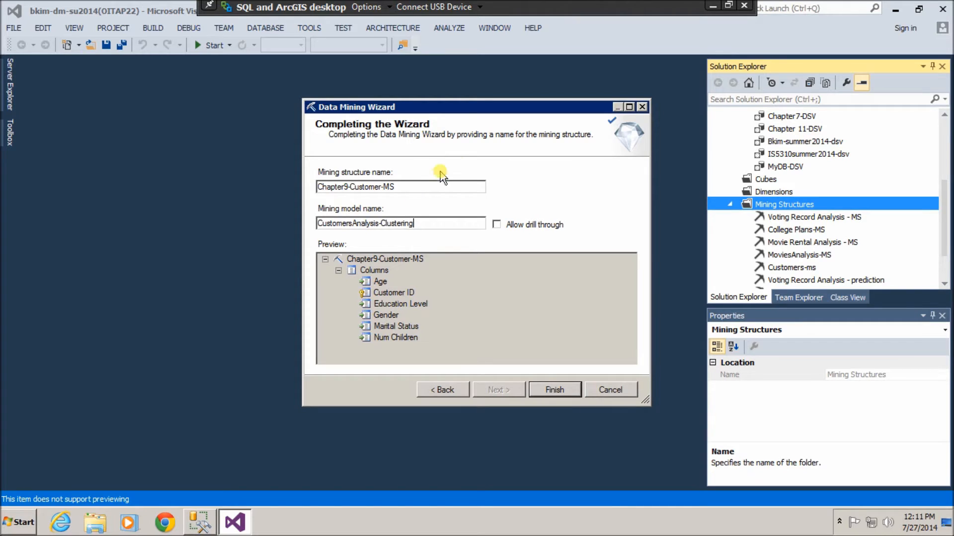
click(496, 225)
click(561, 391)
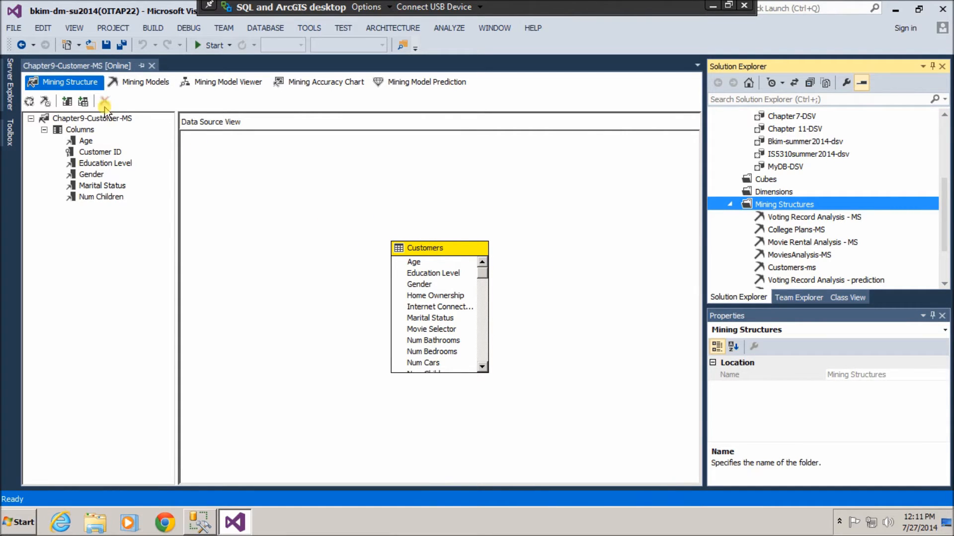
Run full processing of the Chapter9-Customer-MS mining structure and display the resulting model's cluster diagram.
click(146, 83)
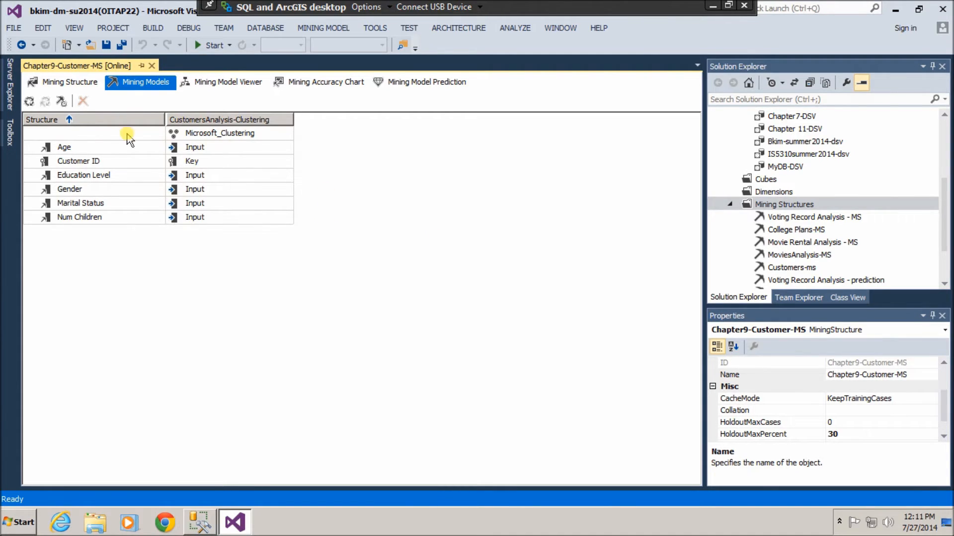
click(29, 102)
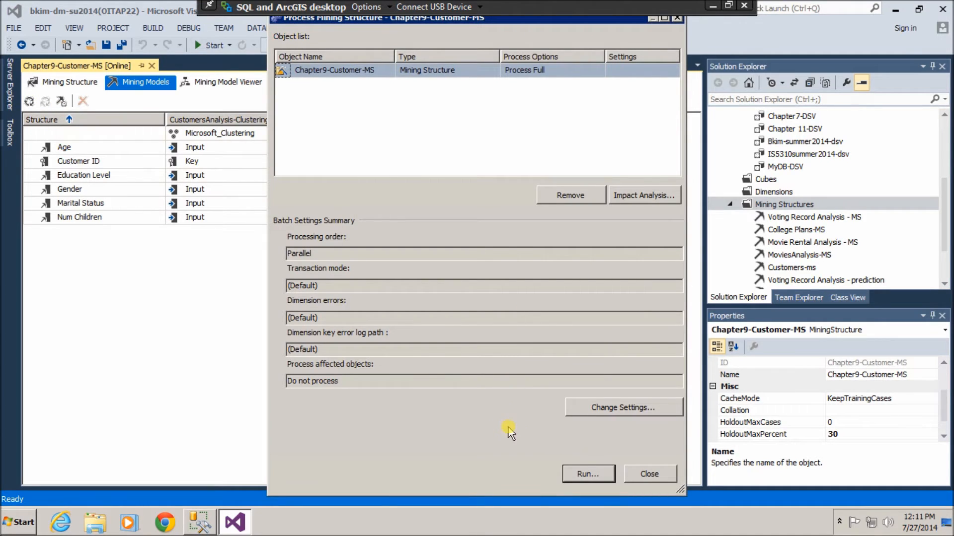
click(589, 473)
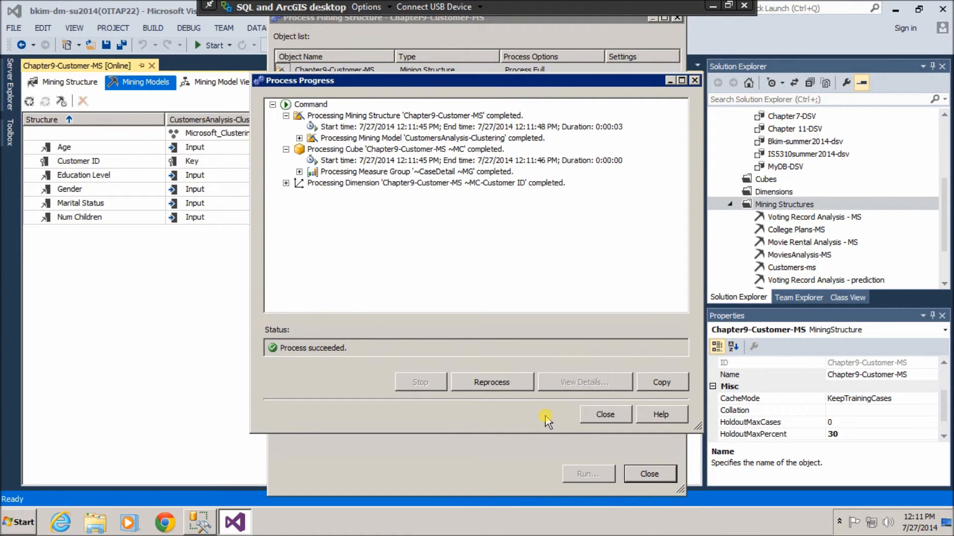
click(623, 414)
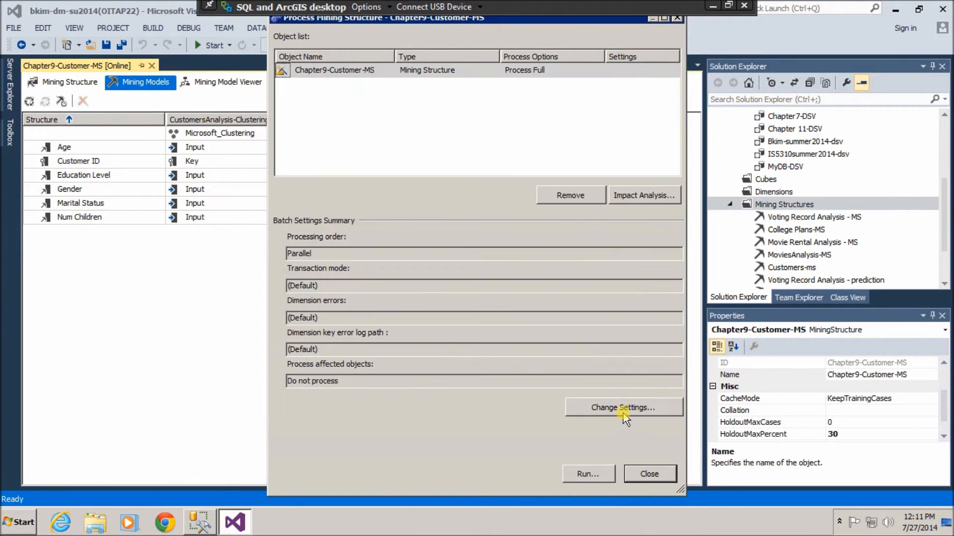
click(651, 475)
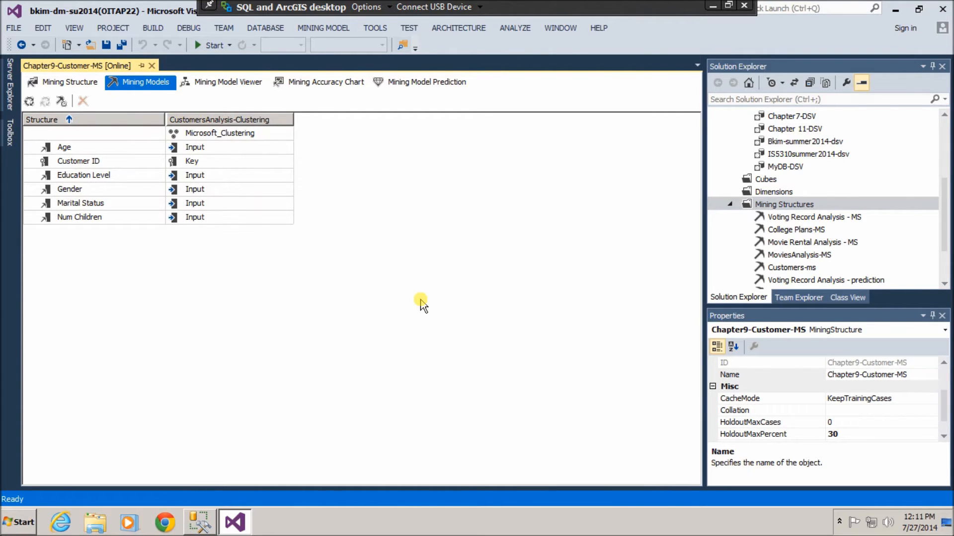
click(236, 84)
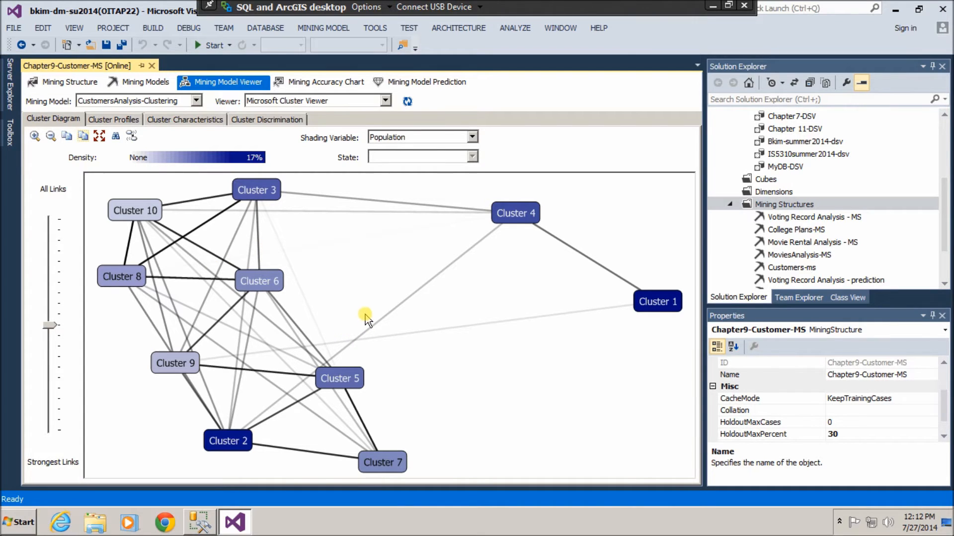
Examine the algorithm parameters of the CustomersAnalysis-Clustering model, checking the CLUSTER_COUNT default, without changing them.
click(142, 84)
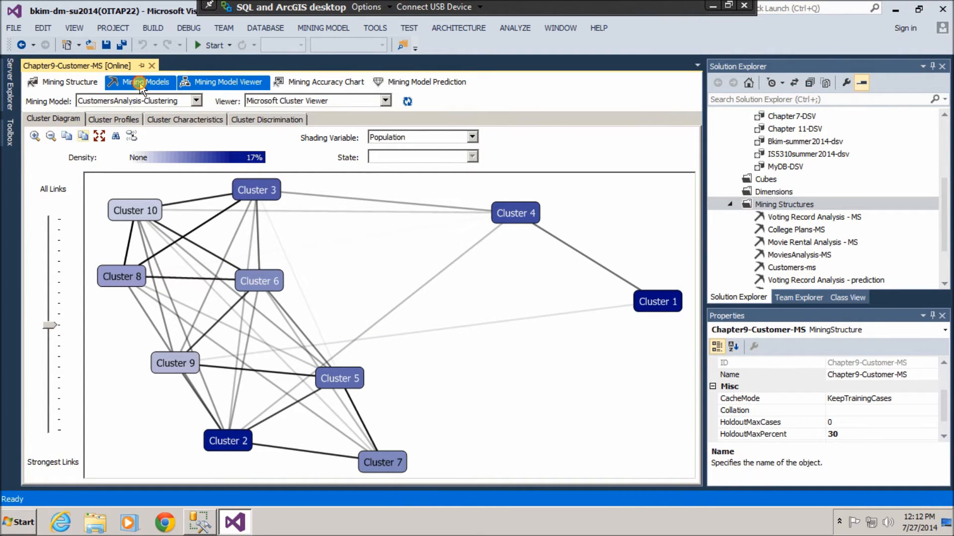
click(211, 135)
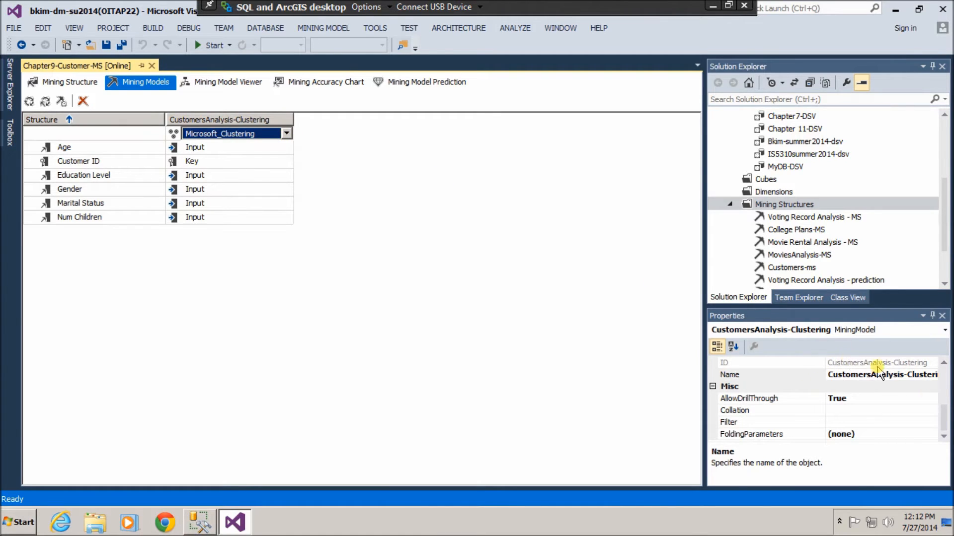
mouse_move(944, 421)
mouse_down()
mouse_move(945, 375)
mouse_move(946, 403)
mouse_up()
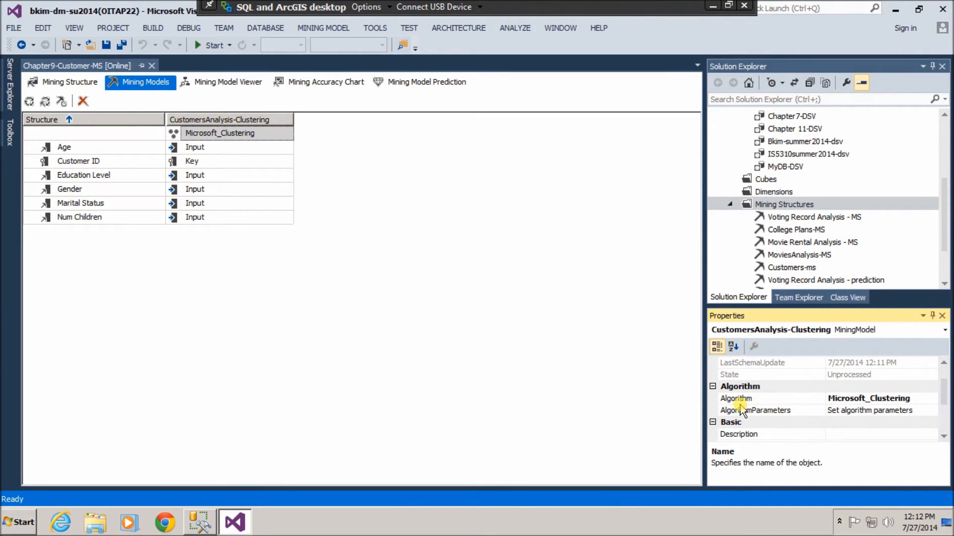
click(918, 411)
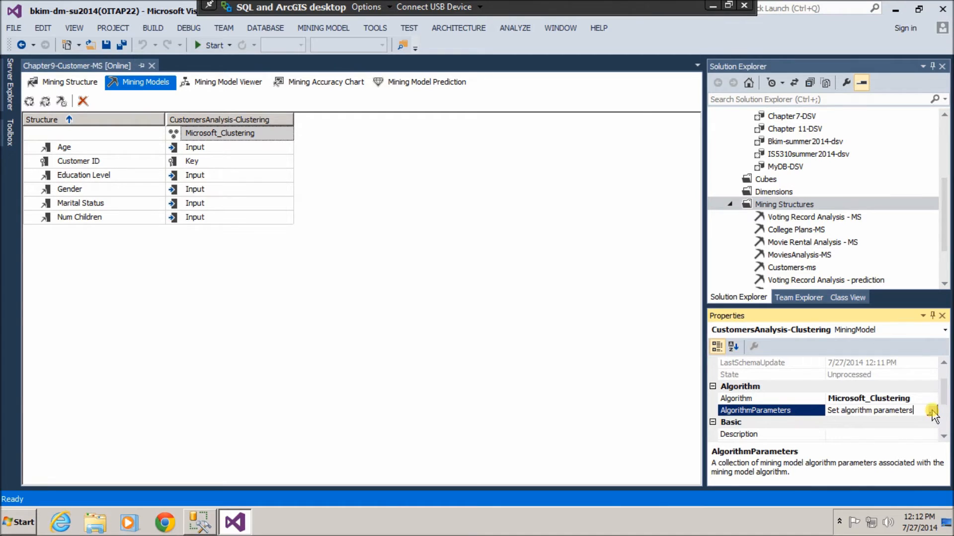
click(933, 412)
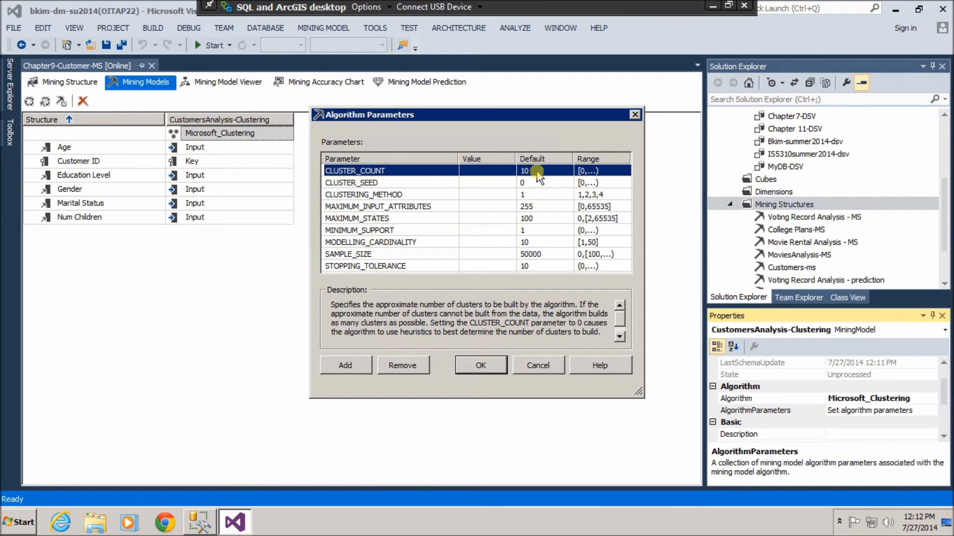
click(550, 369)
Examine the model's cluster diagram and cluster profiles, closing the mining legend that covers the profiles.
click(240, 86)
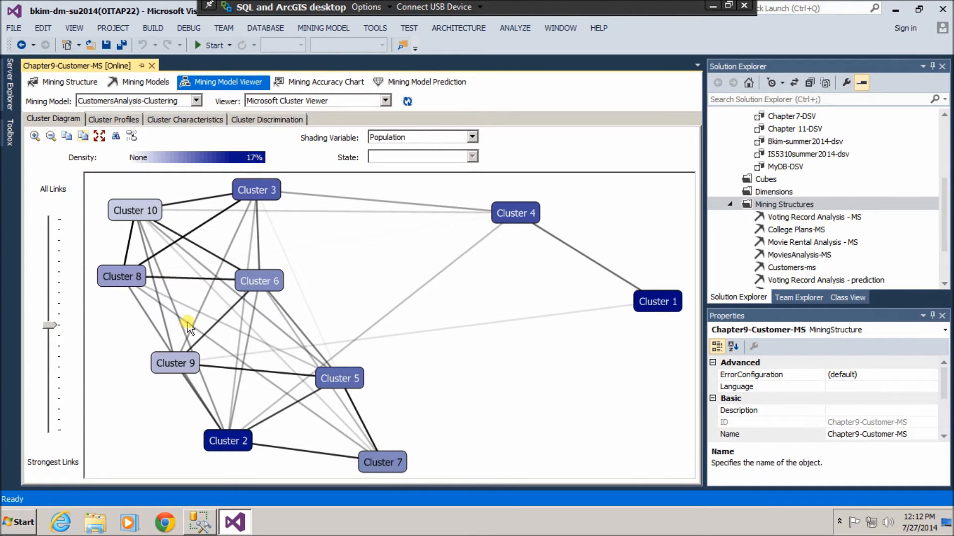
click(134, 124)
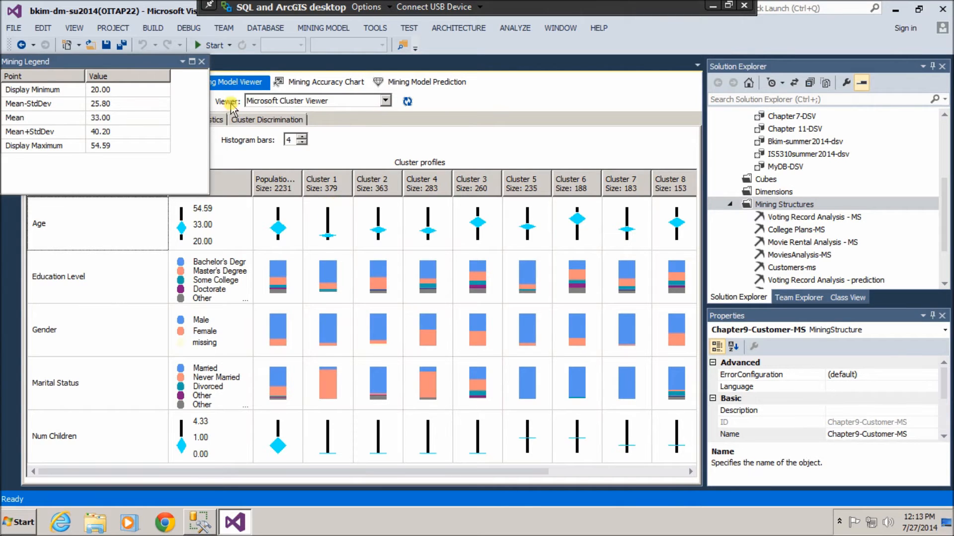
click(201, 61)
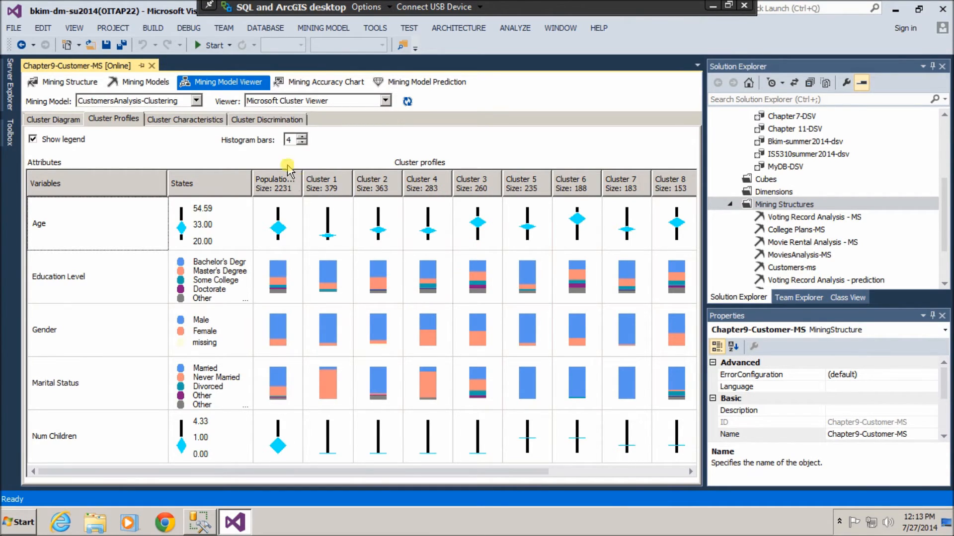
Examine the cluster characteristics of Cluster 1 and Cluster 2 in the CustomersAnalysis-Clustering model.
click(185, 122)
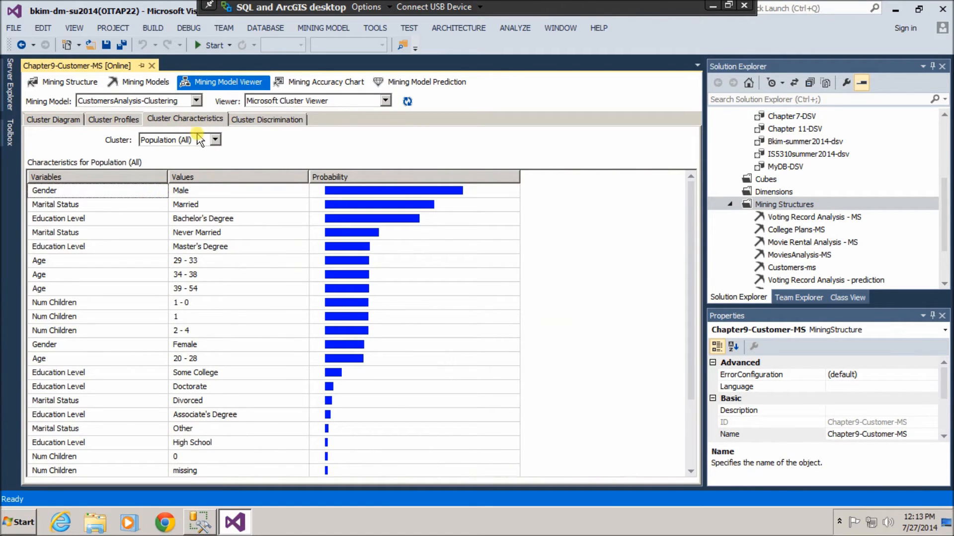
click(215, 141)
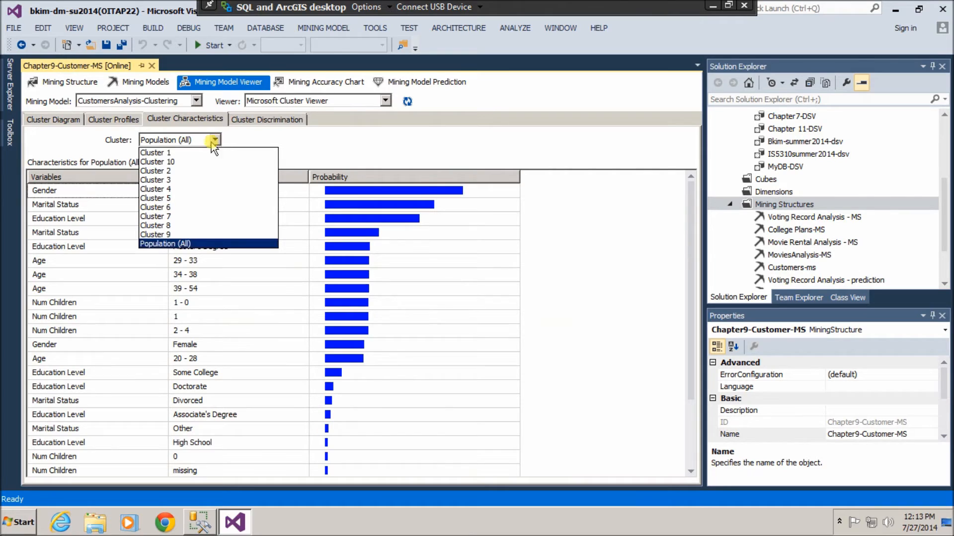
click(180, 153)
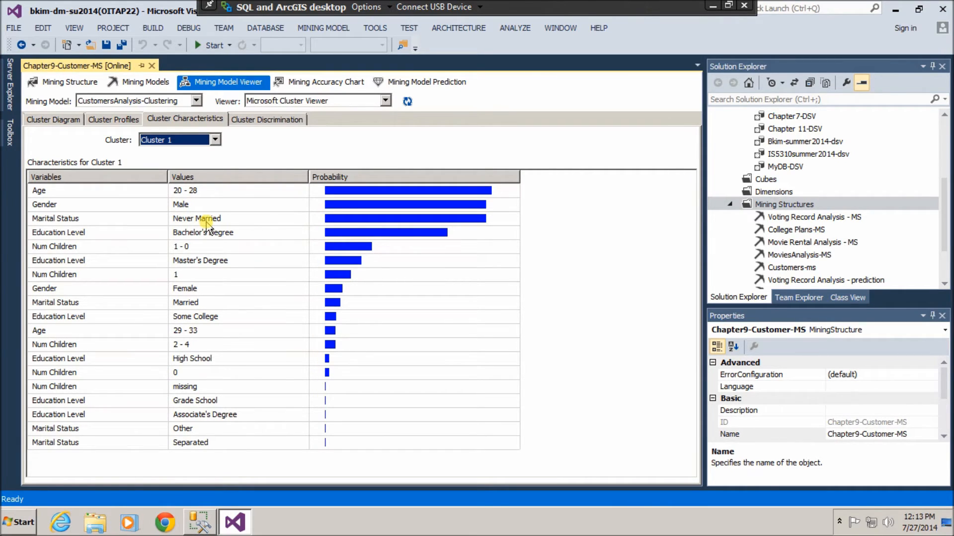
click(214, 140)
click(171, 180)
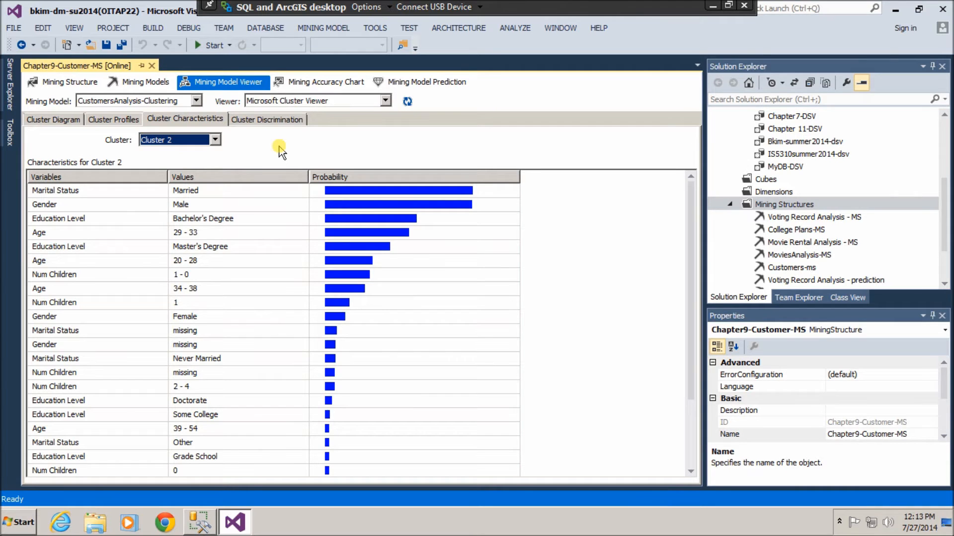
Rename Cluster 1 in the cluster diagram as YoungMaleSingles.
click(124, 120)
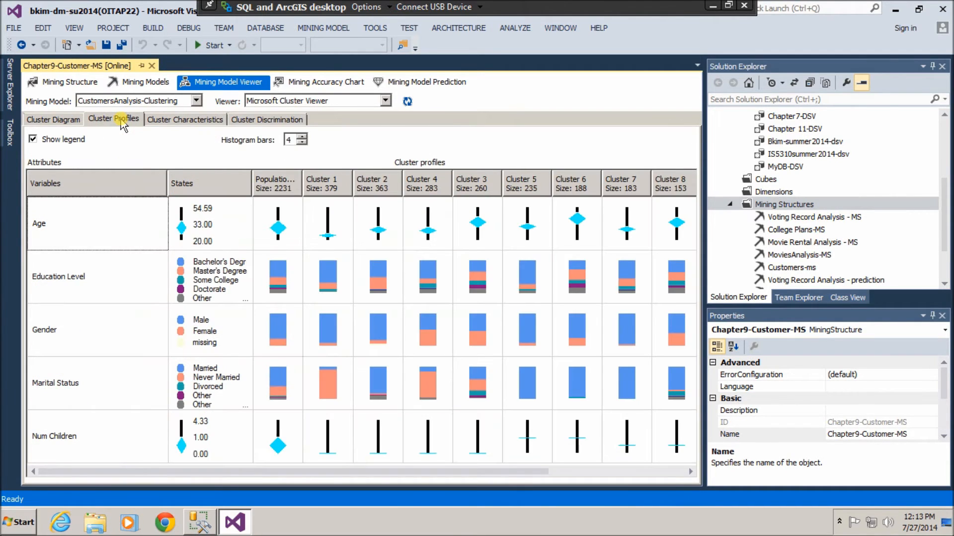
click(62, 120)
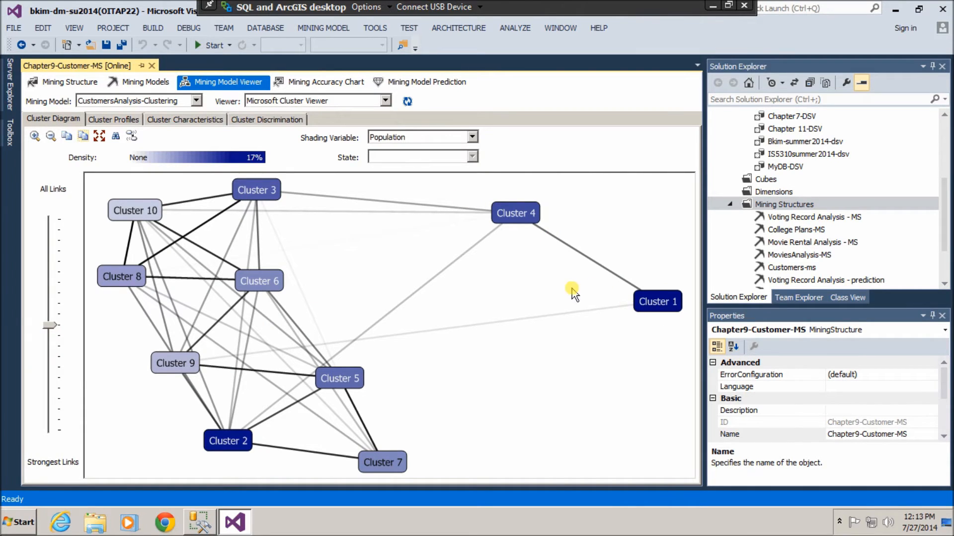
click(657, 303)
right_click(657, 303)
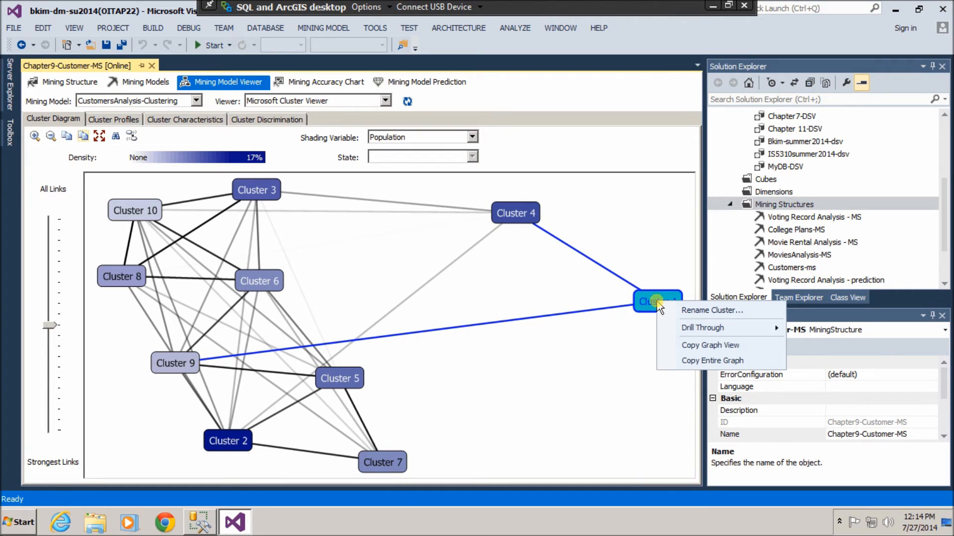
click(698, 312)
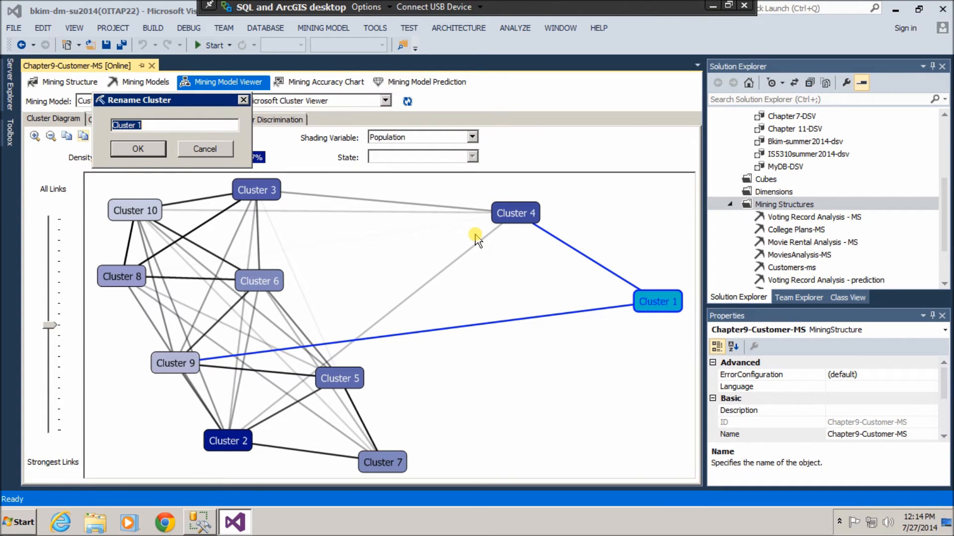
text(ou)
key(BackSpace)
key(BackSpace)
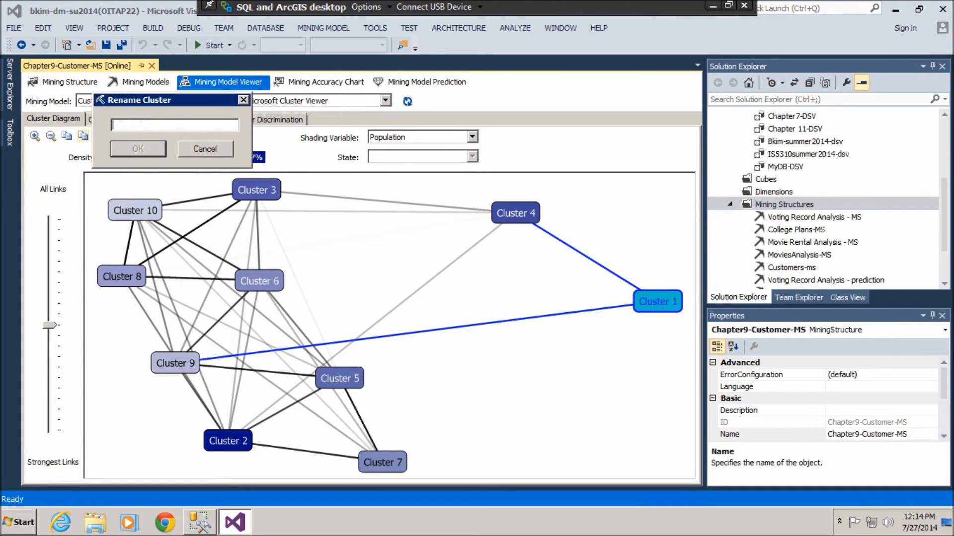
text(YoungMaleSingles)
click(154, 150)
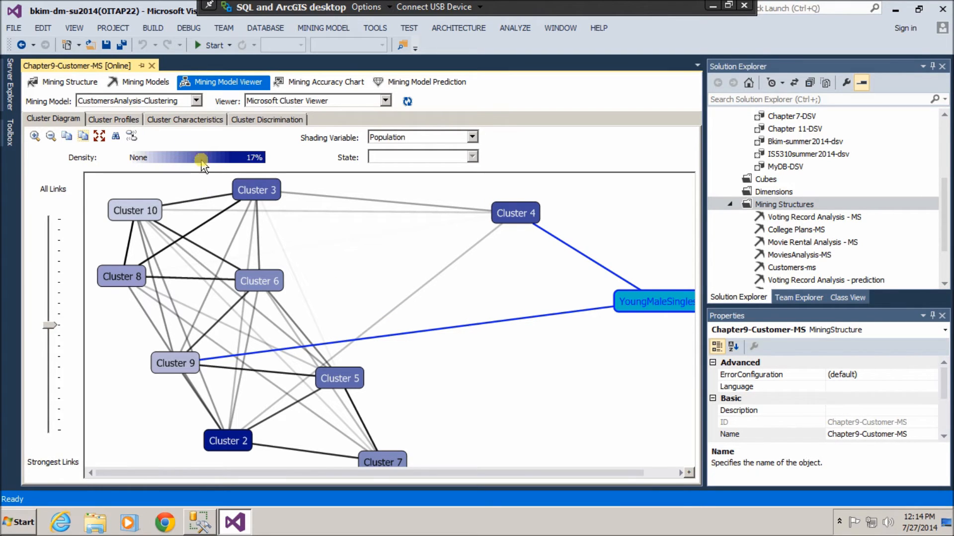
Review the cluster profiles, including the population's Education Level, and the characteristics of Cluster 2.
click(131, 121)
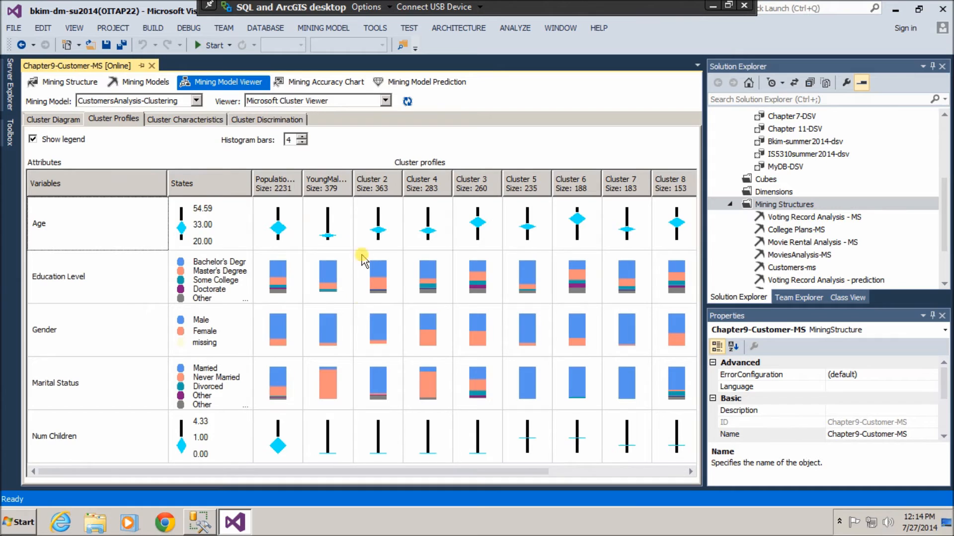
click(283, 285)
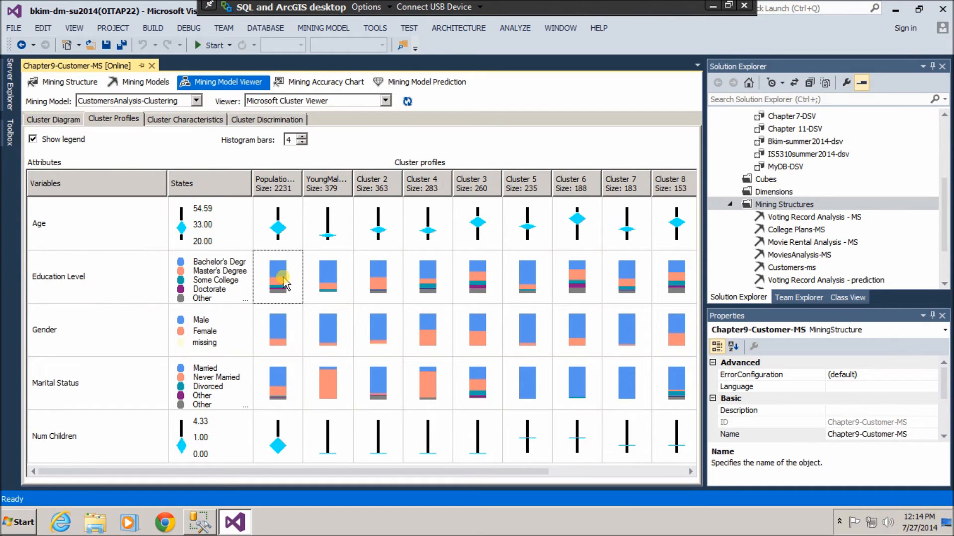
click(194, 122)
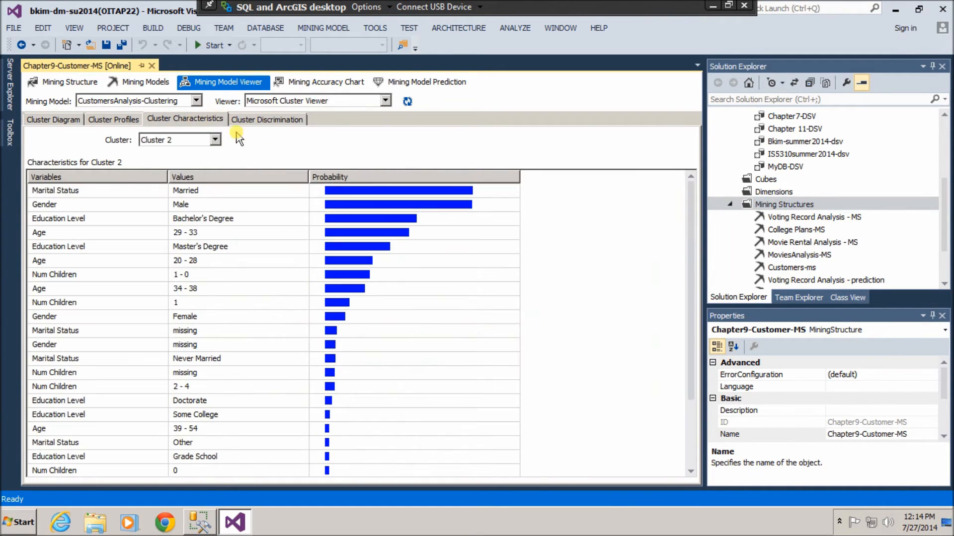
Compare the YoungMaleSingles cluster against Cluster 2 using cluster discrimination.
mouse_move(313, 213)
click(266, 121)
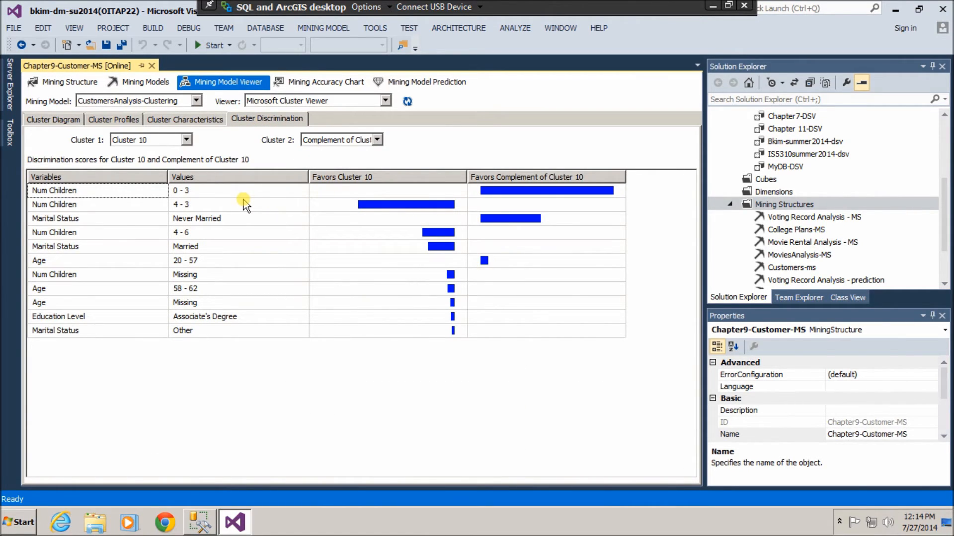
click(186, 141)
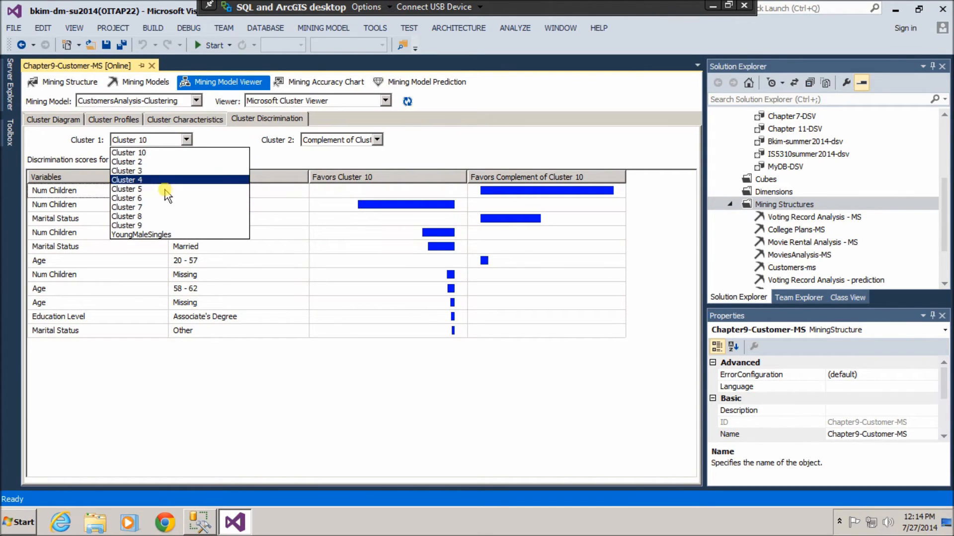
click(159, 234)
click(377, 140)
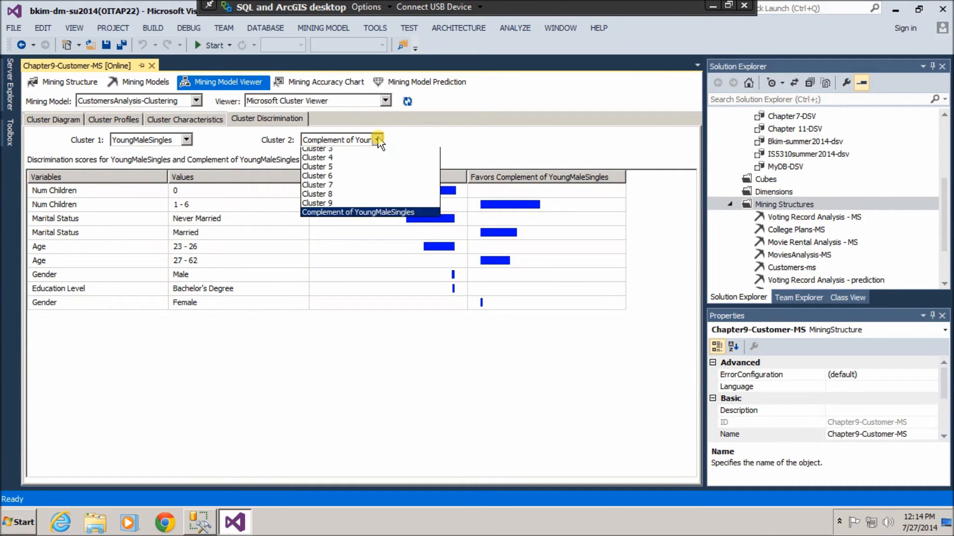
click(345, 167)
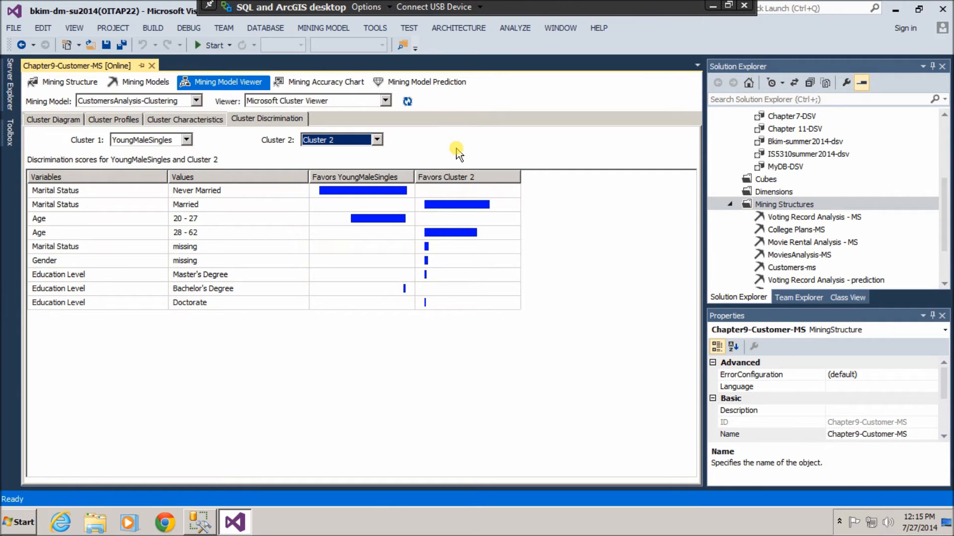
Start a singleton prediction query based on the CustomersAnalysis-Clustering model from the Chapter9-Customer-MS structure.
click(448, 85)
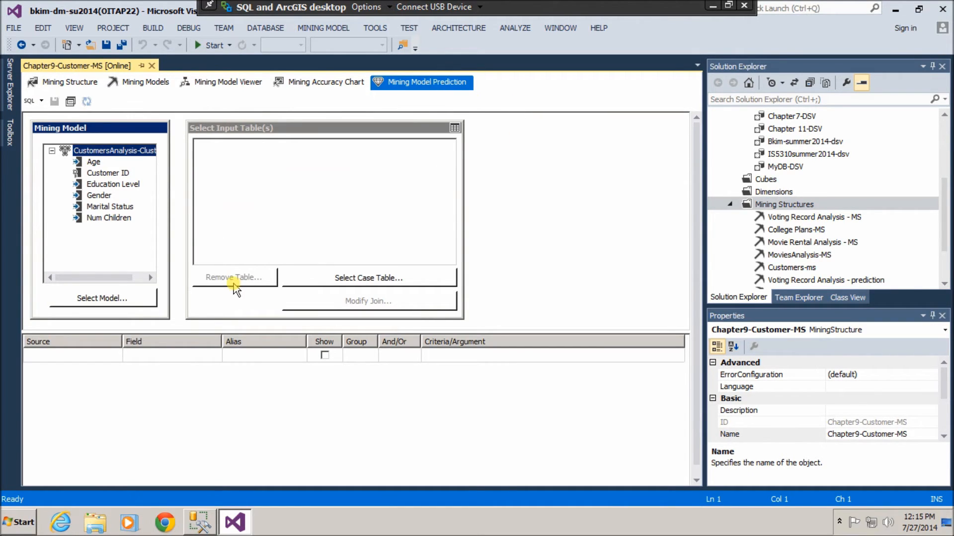
click(118, 298)
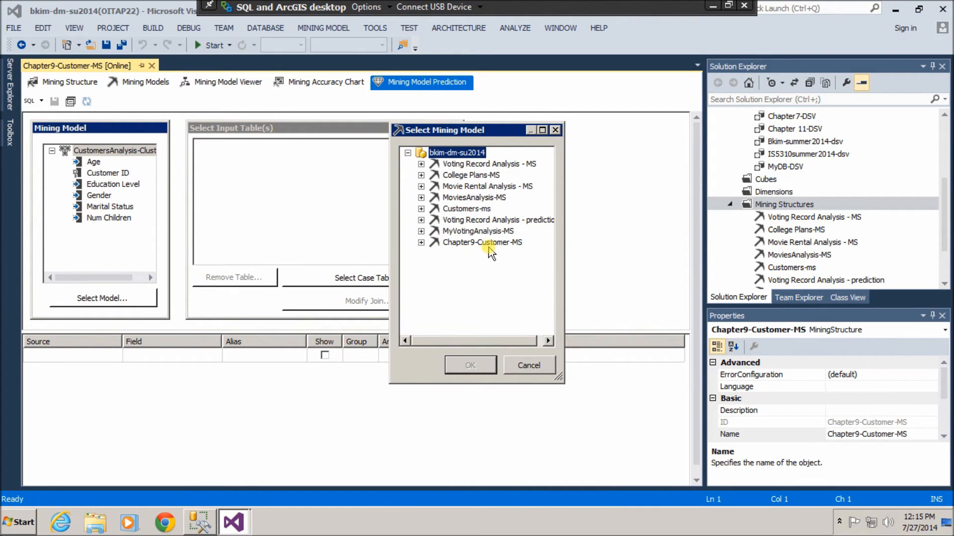
click(421, 243)
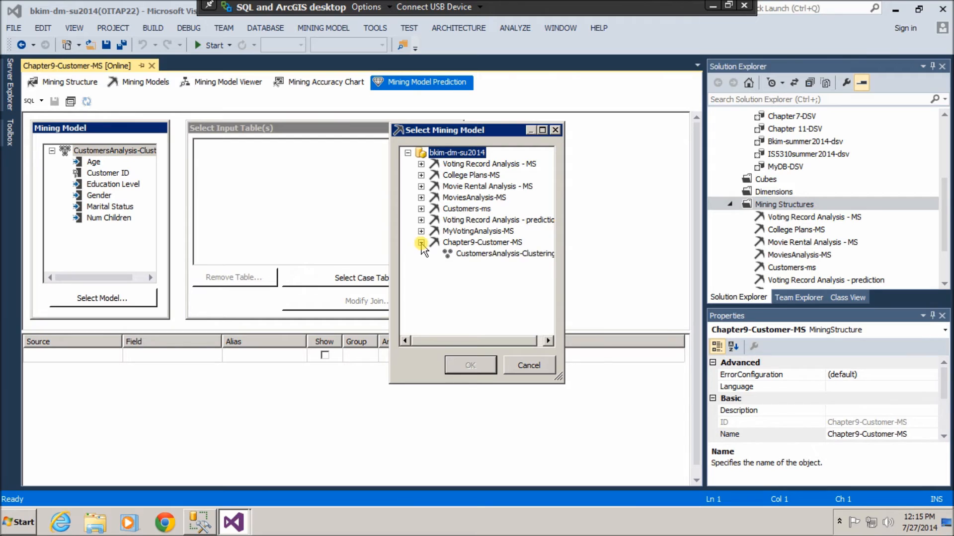
click(480, 254)
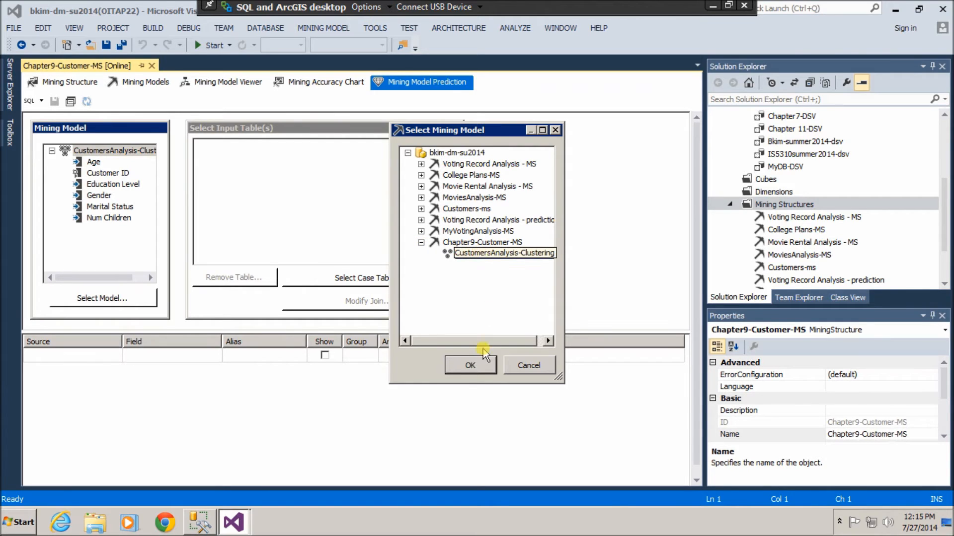
click(476, 367)
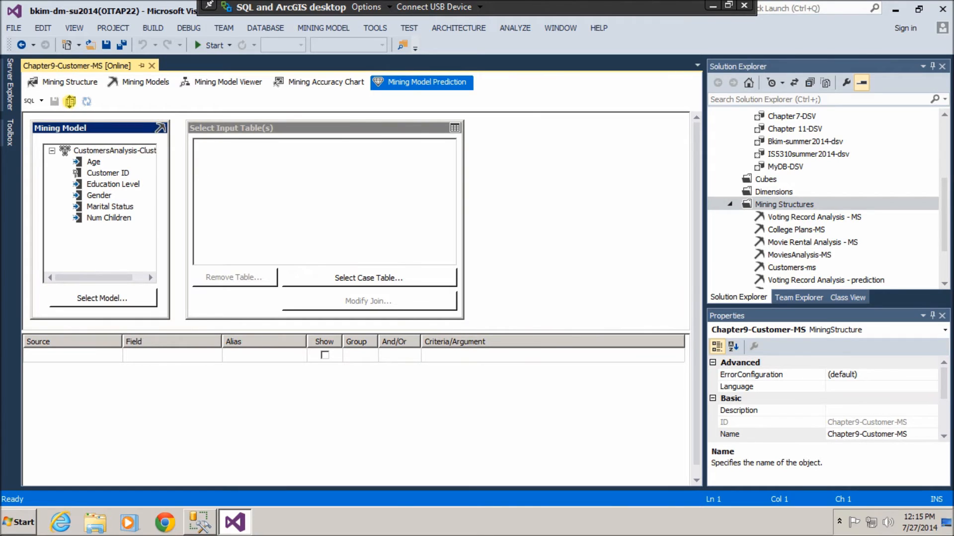
click(70, 102)
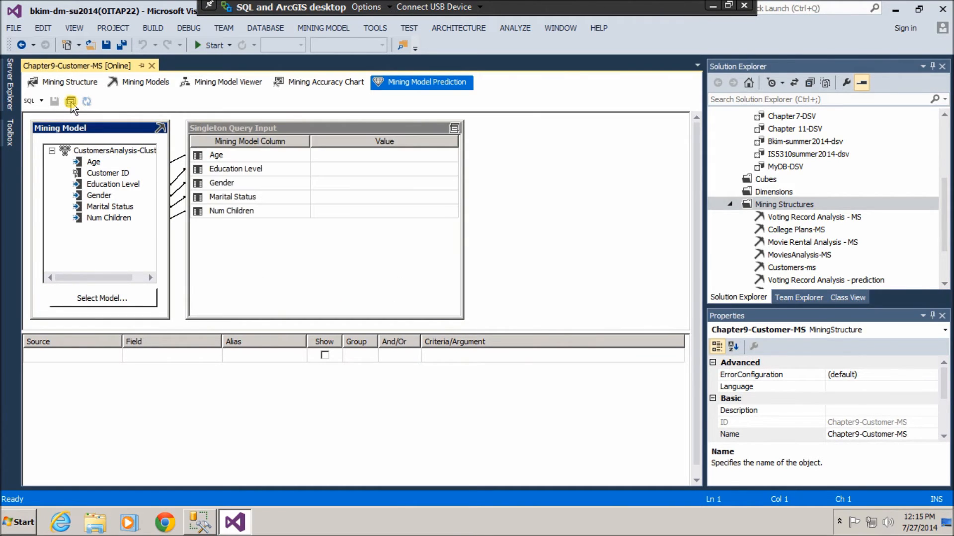
Set the singleton query's Age to 25 and Education Level to Bachelor's Degree.
click(329, 155)
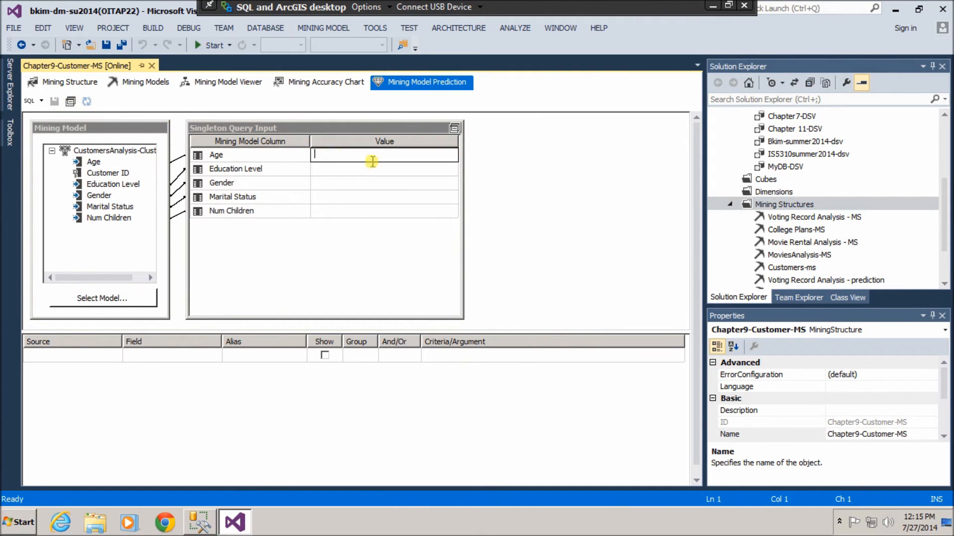
text(25)
click(382, 174)
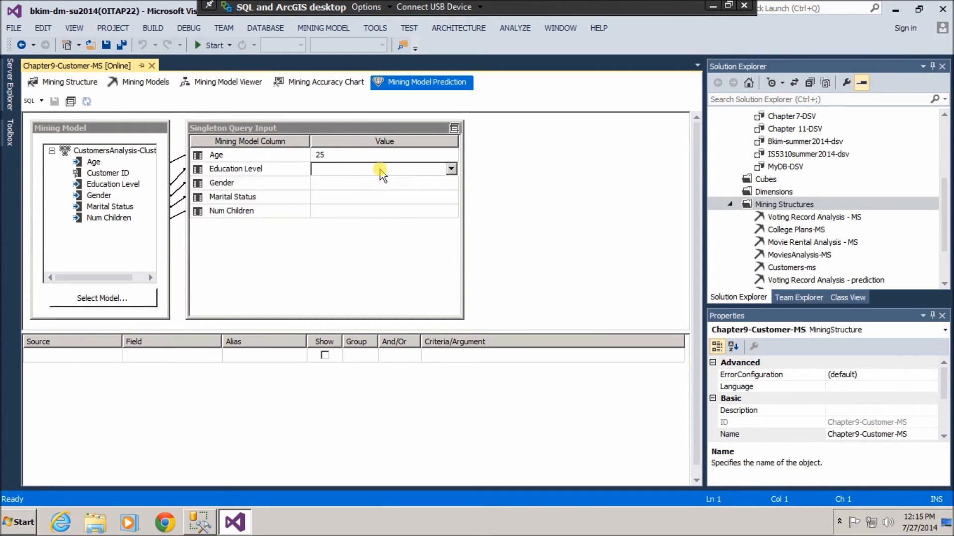
click(452, 170)
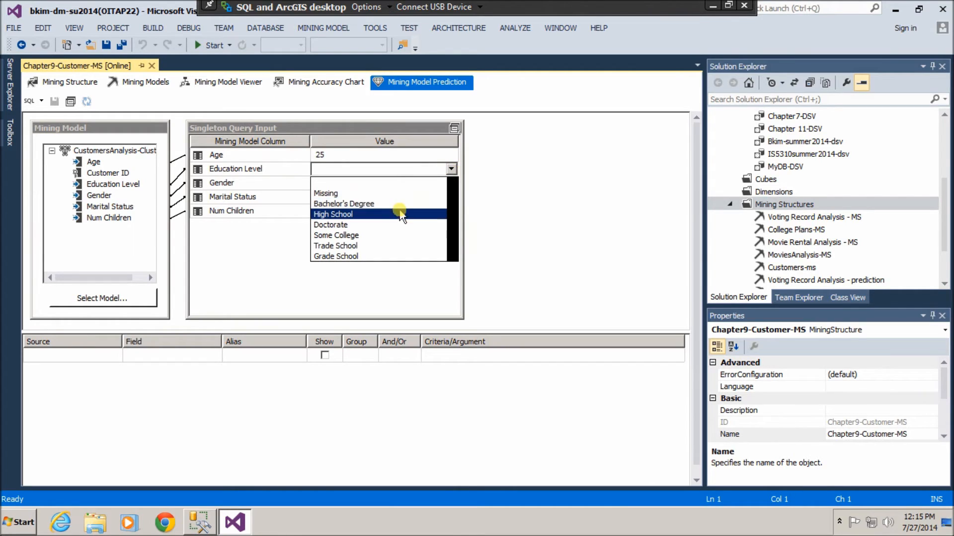
click(399, 204)
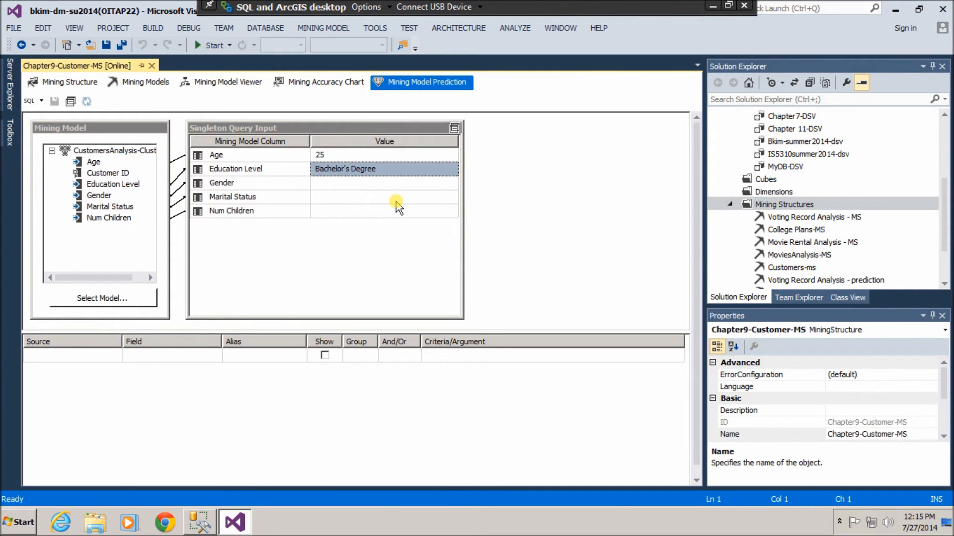
Set the singleton query's Gender to Male, Marital Status to Never Married and Num Children to 0.
click(395, 183)
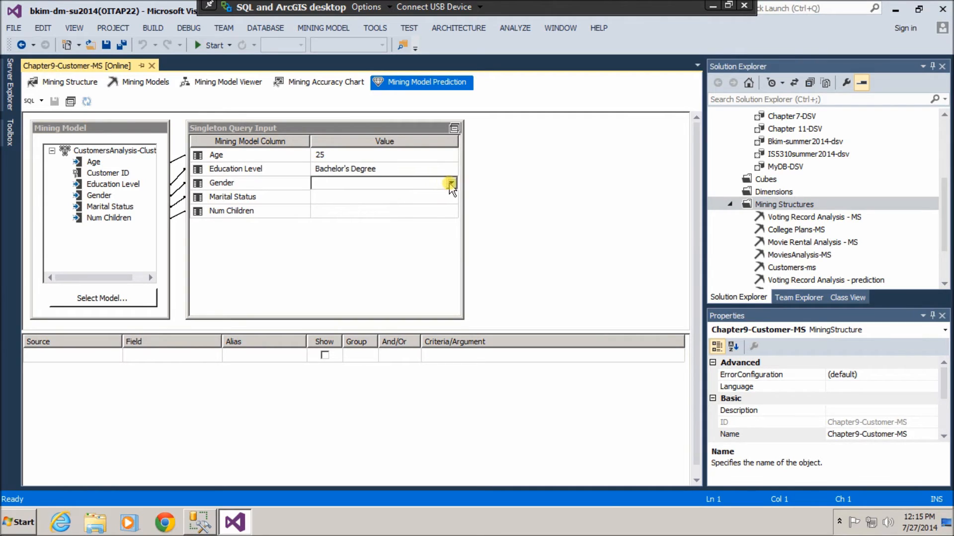
click(451, 183)
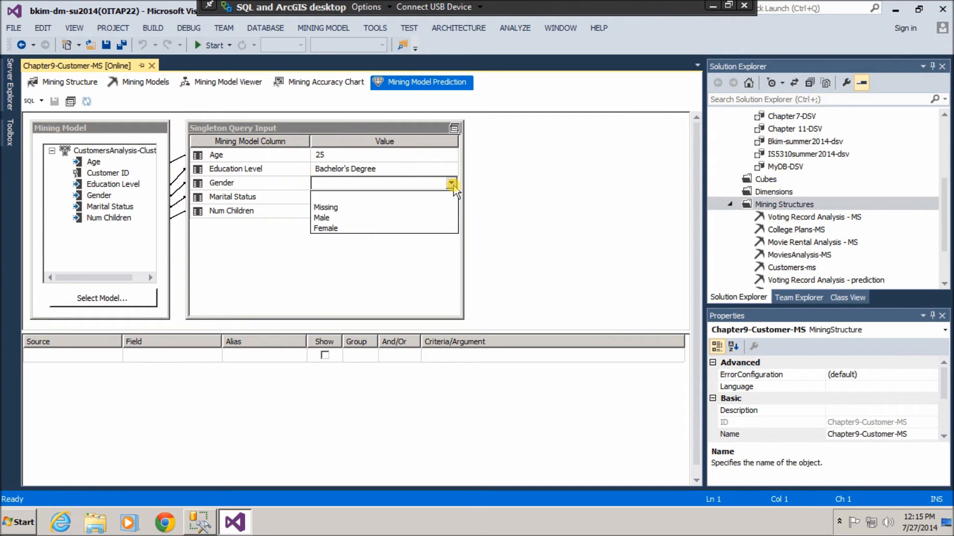
click(347, 219)
click(380, 197)
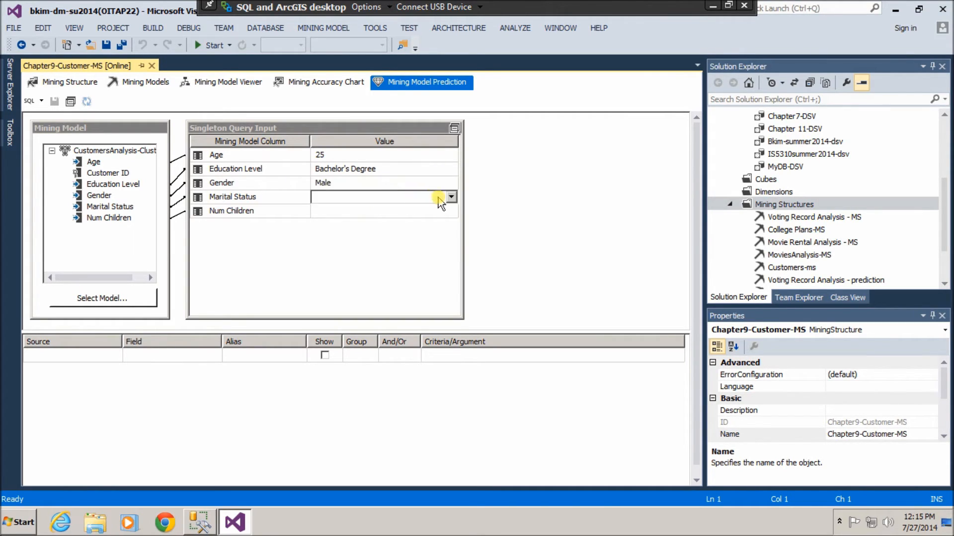
click(451, 197)
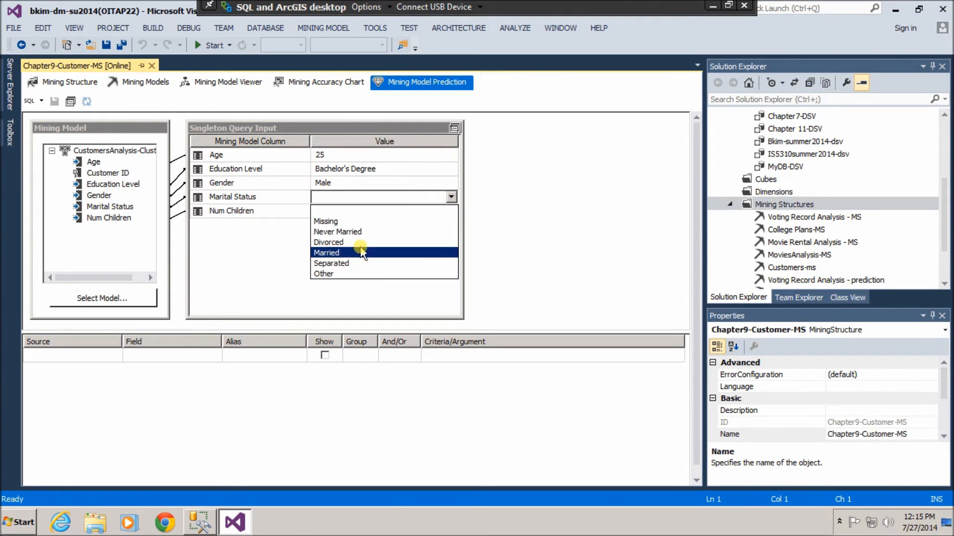
click(360, 232)
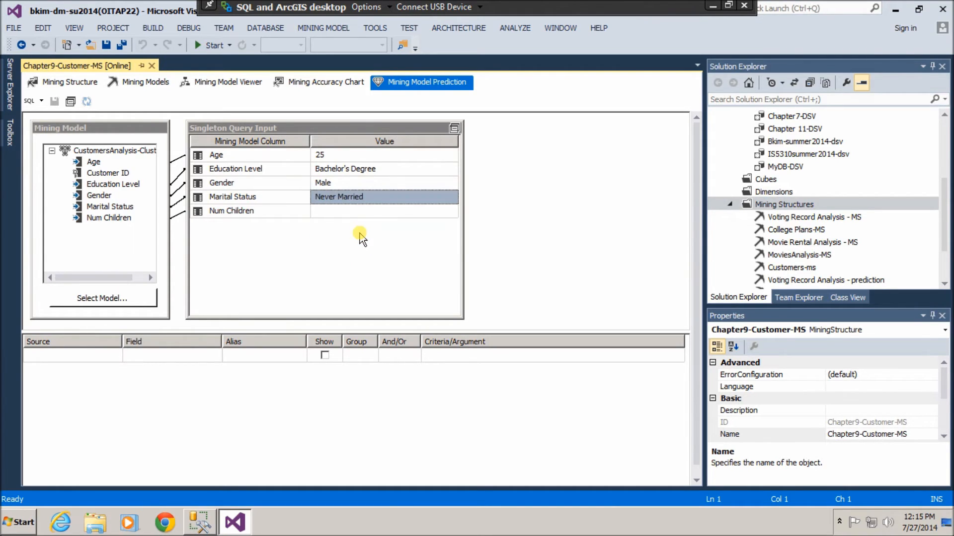
click(374, 212)
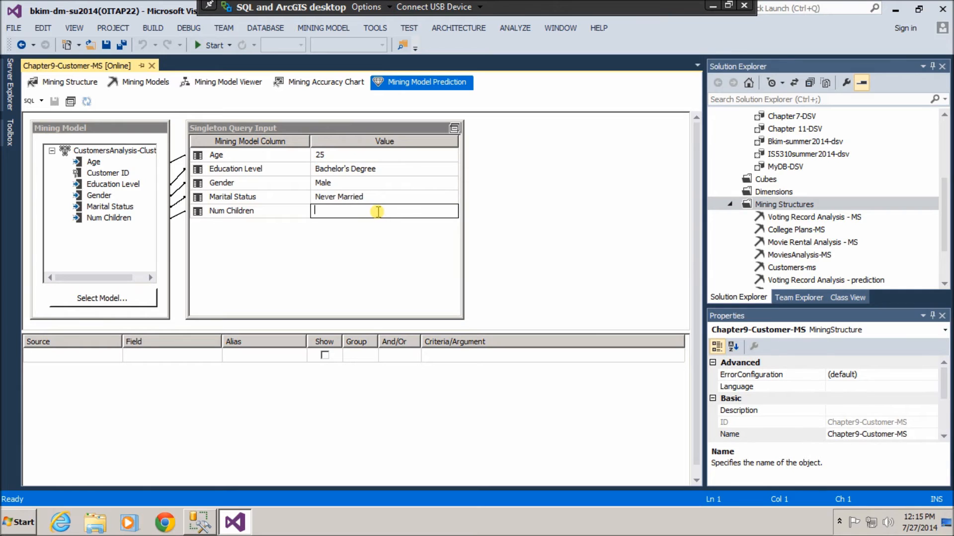
text(0)
Add a Prediction Function output row to the query, using the Cluster function.
click(100, 355)
click(115, 346)
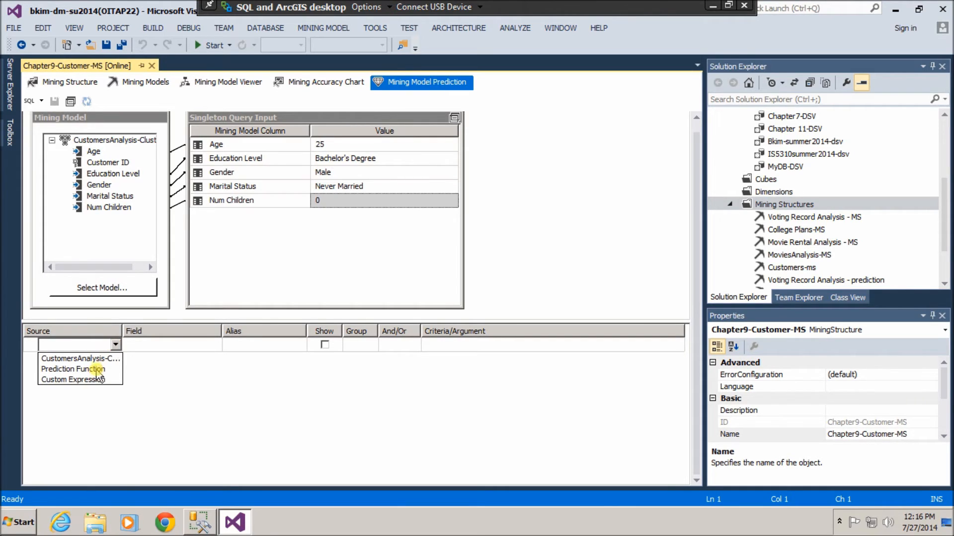
click(96, 370)
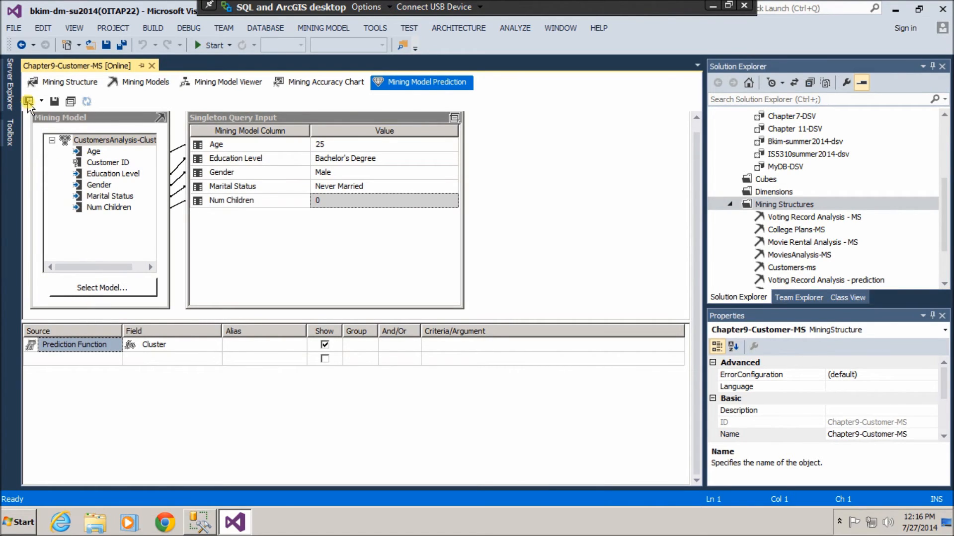
Run the singleton query to view the customer's predicted cluster, and return to the query design.
click(28, 102)
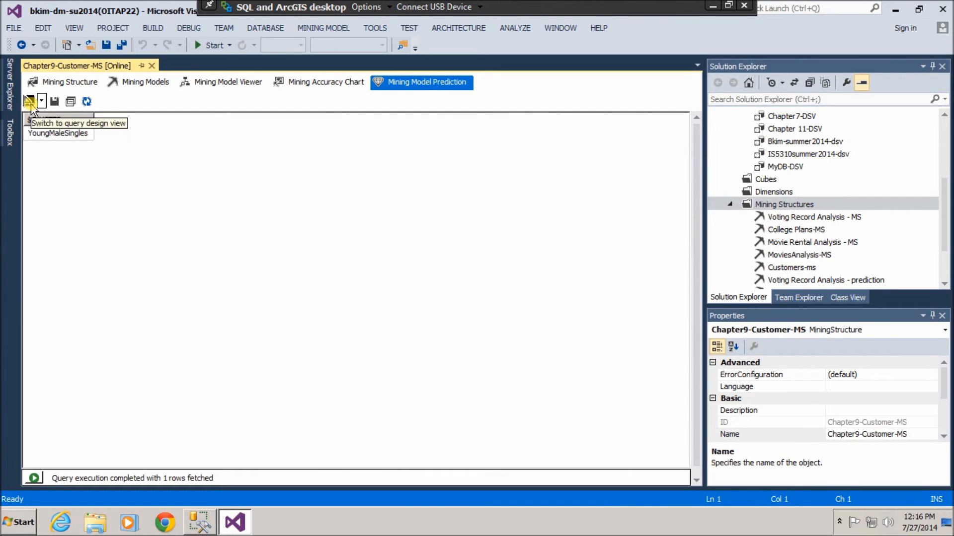
click(28, 102)
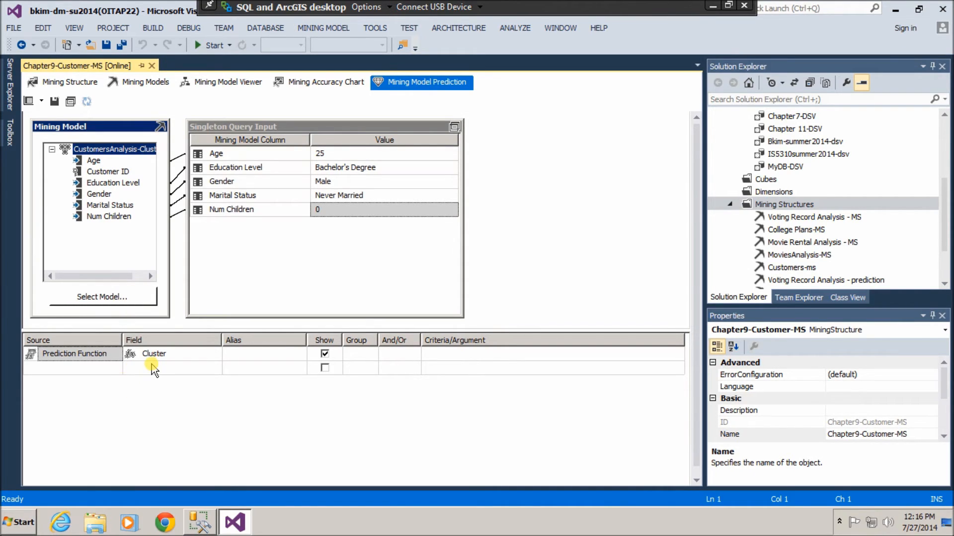
Add a second Prediction Function output row to the query, using the ClusterProbability function.
click(105, 370)
click(115, 358)
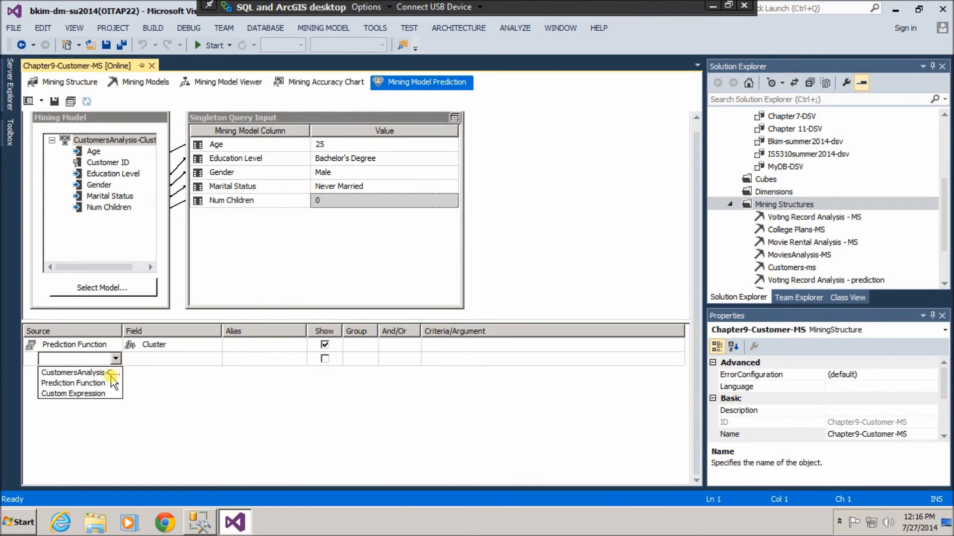
click(110, 383)
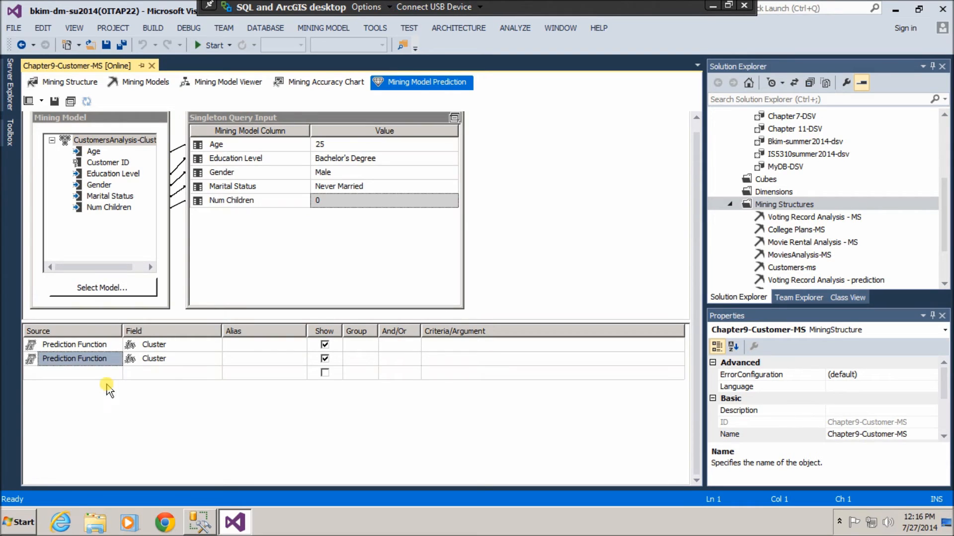
click(183, 360)
click(216, 359)
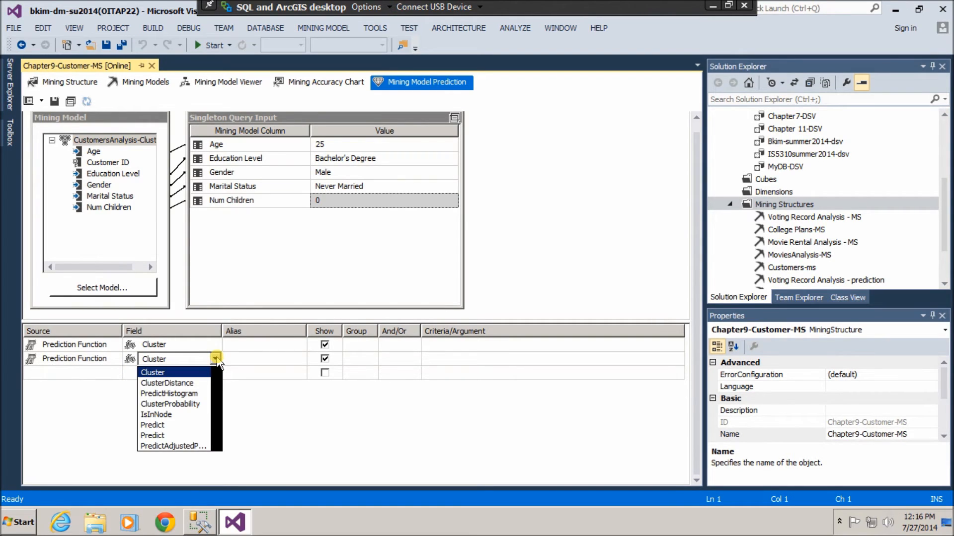
click(191, 405)
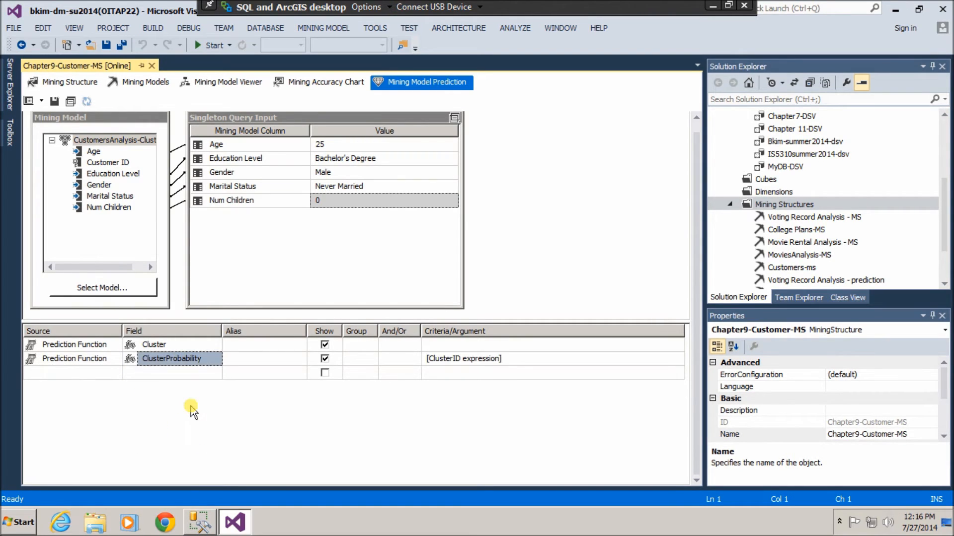
Give the ClusterProbability row the alias Probability and replace its argument with cluster().
click(255, 359)
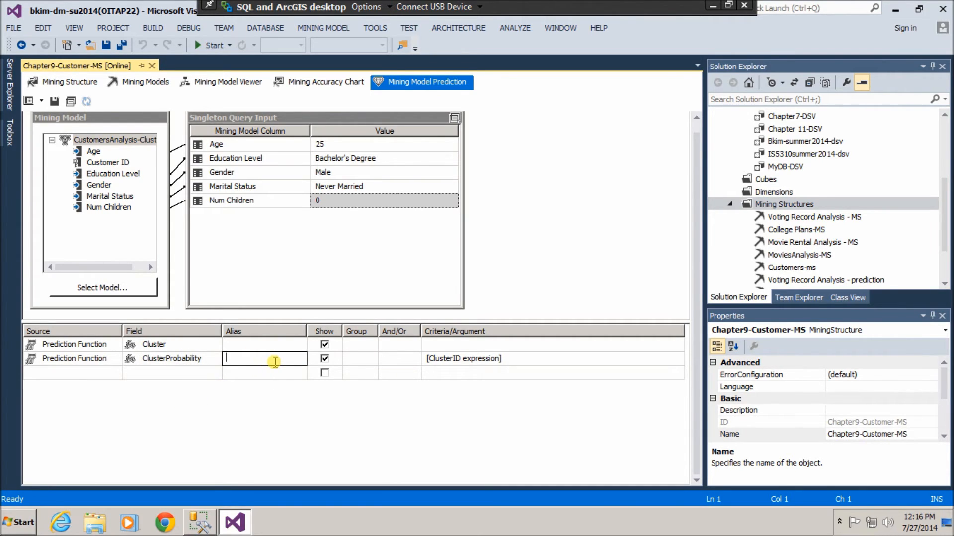
text(Probability)
click(469, 359)
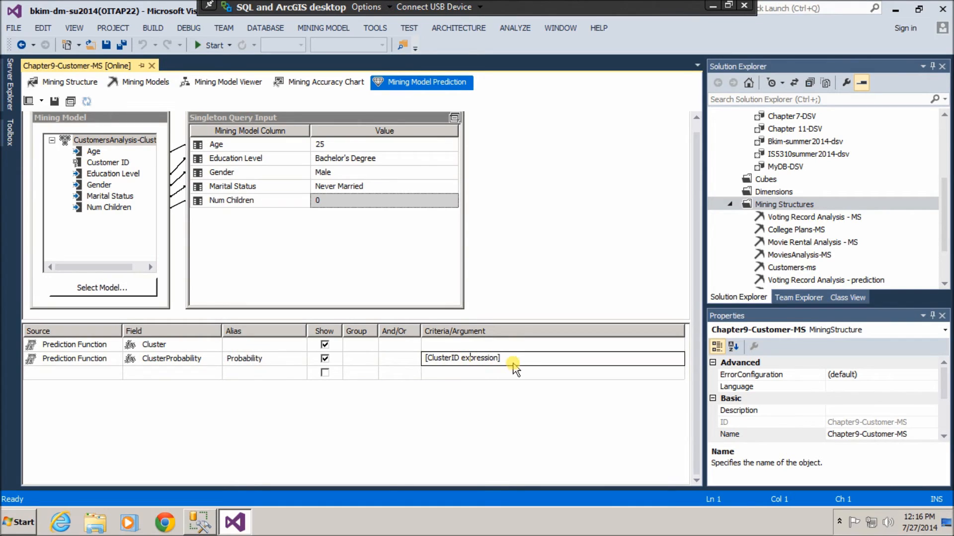
drag(503, 358, 404, 363)
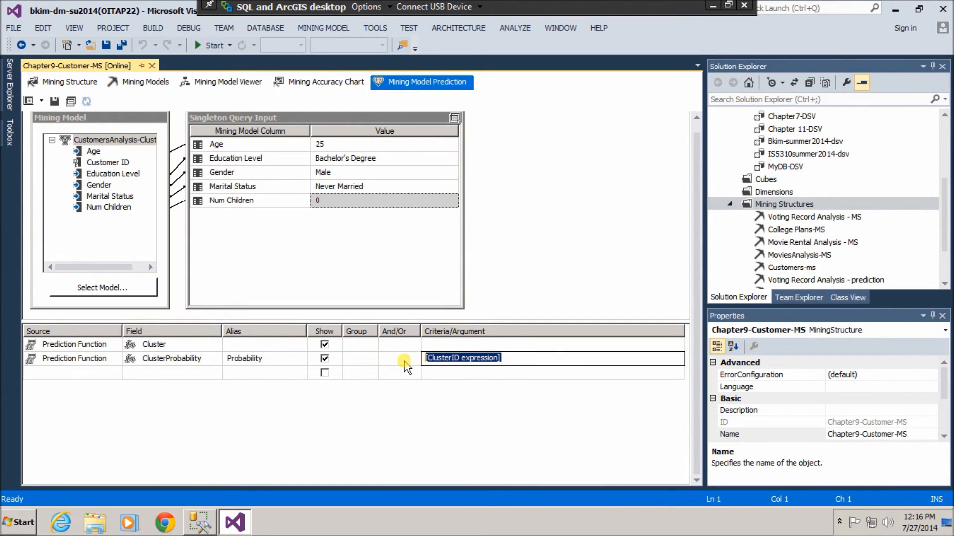
text(clust)
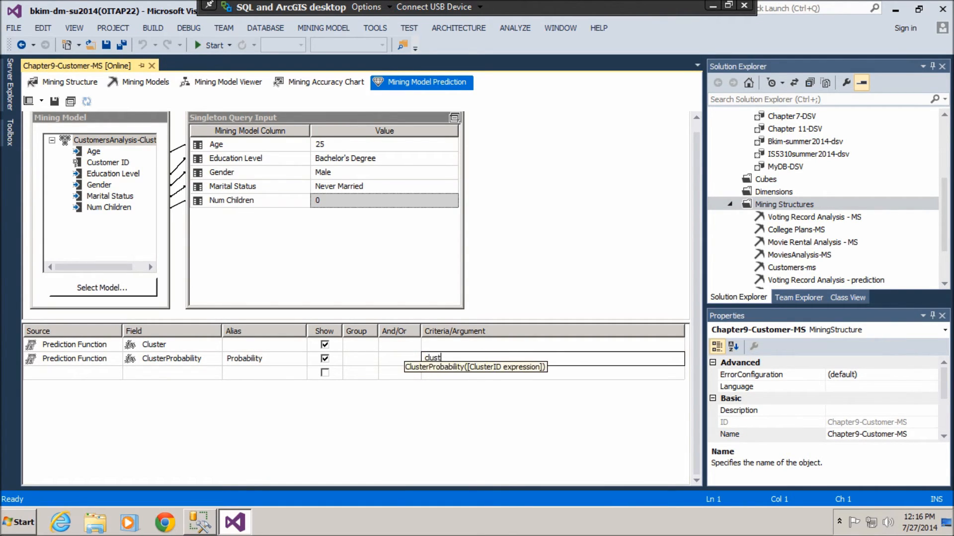
text(er())
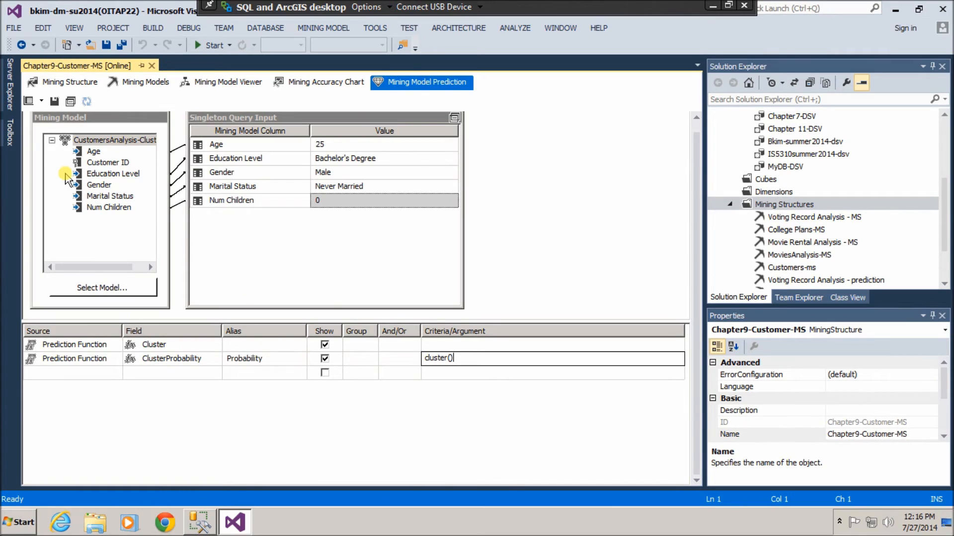
Run the query to view the cluster together with its probability, and return to the query design.
click(29, 102)
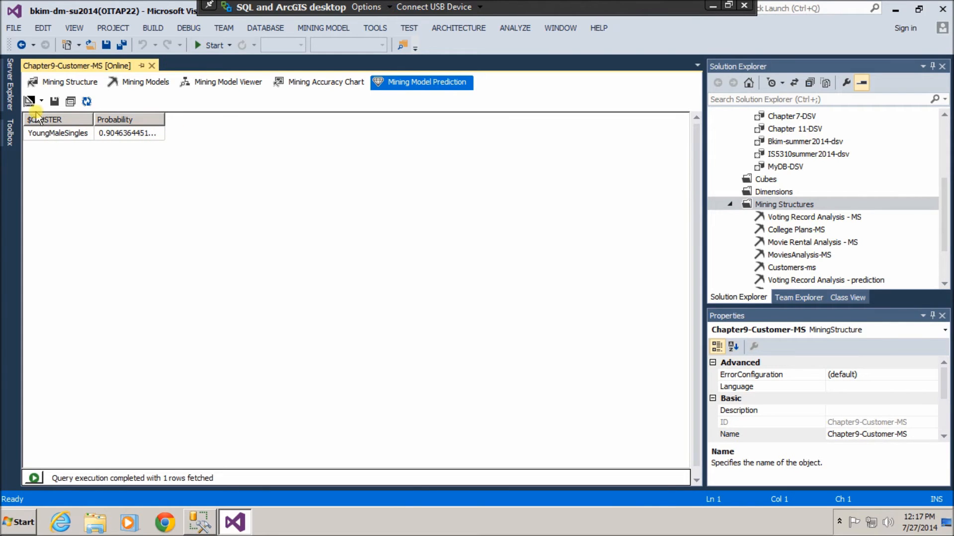
click(27, 101)
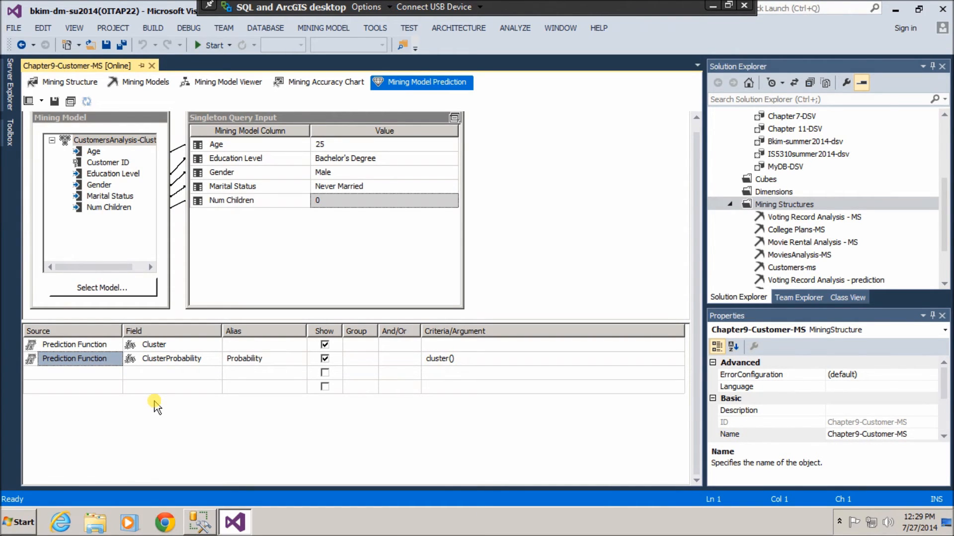
Add a third Prediction Function output row to the query, using the PredictHistogram function.
click(102, 374)
click(116, 374)
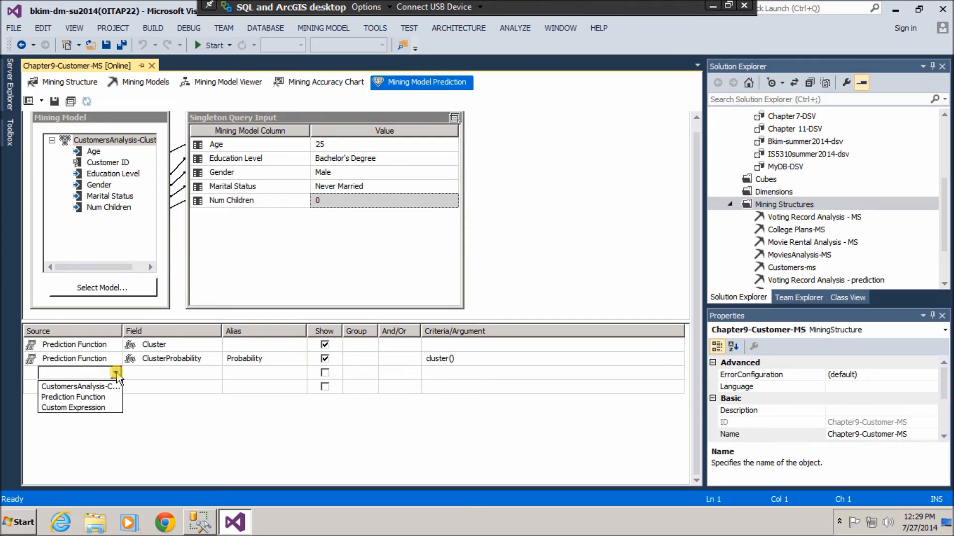
click(106, 397)
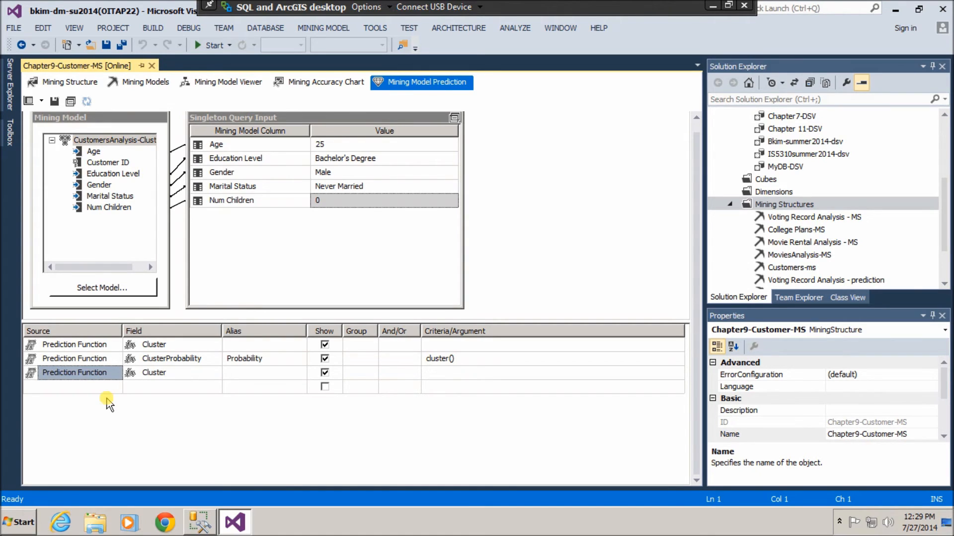
click(187, 373)
click(214, 373)
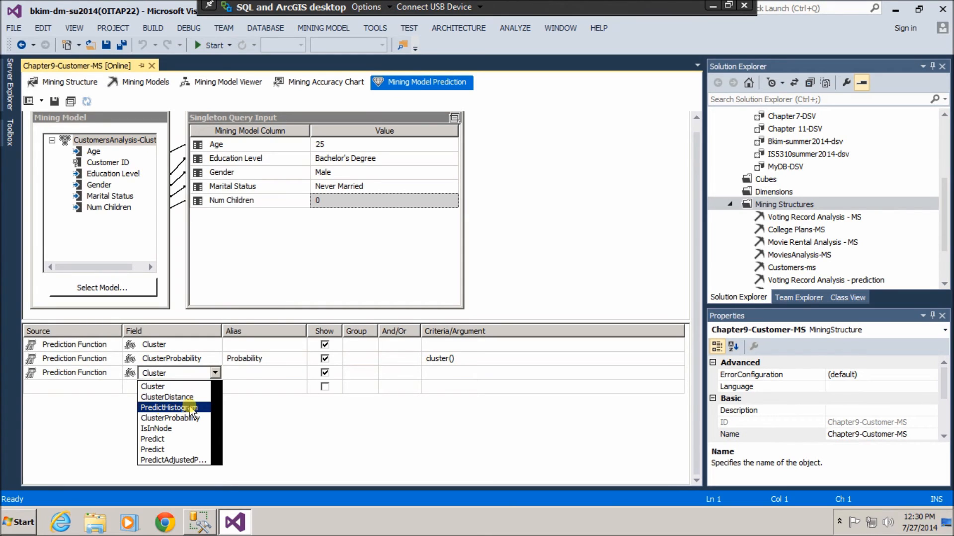
click(168, 408)
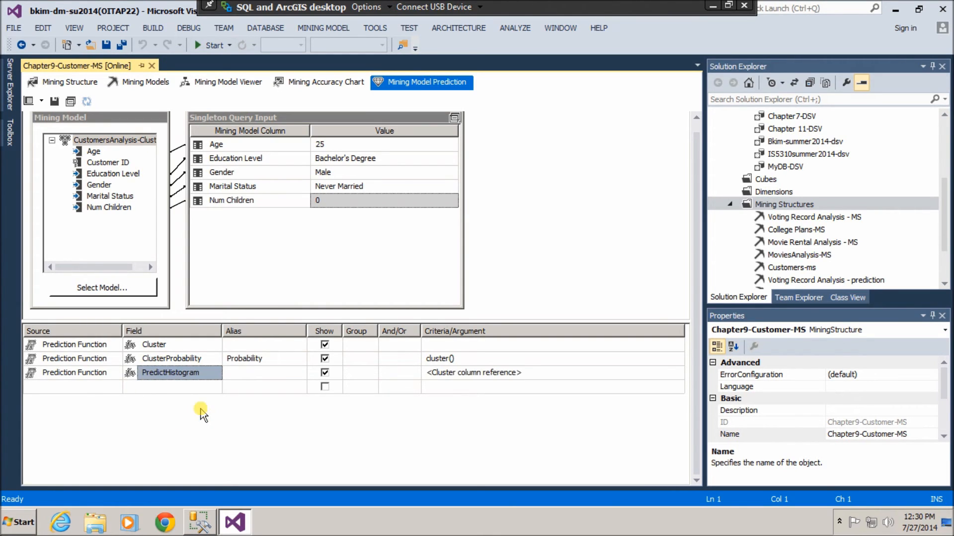
Give the PredictHistogram row the alias Histogram and replace its argument with cluster().
click(252, 374)
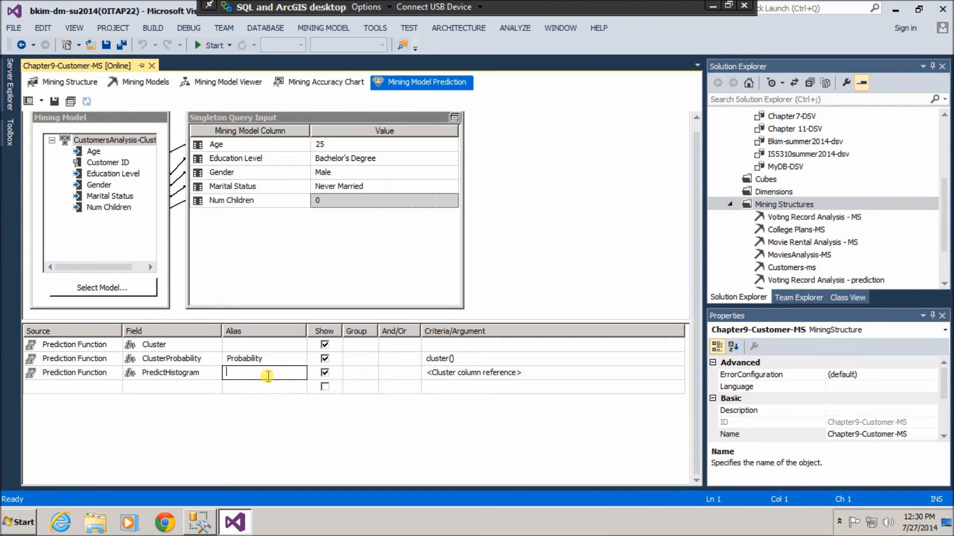
text(Histor)
key(BackSpace)
text(gram)
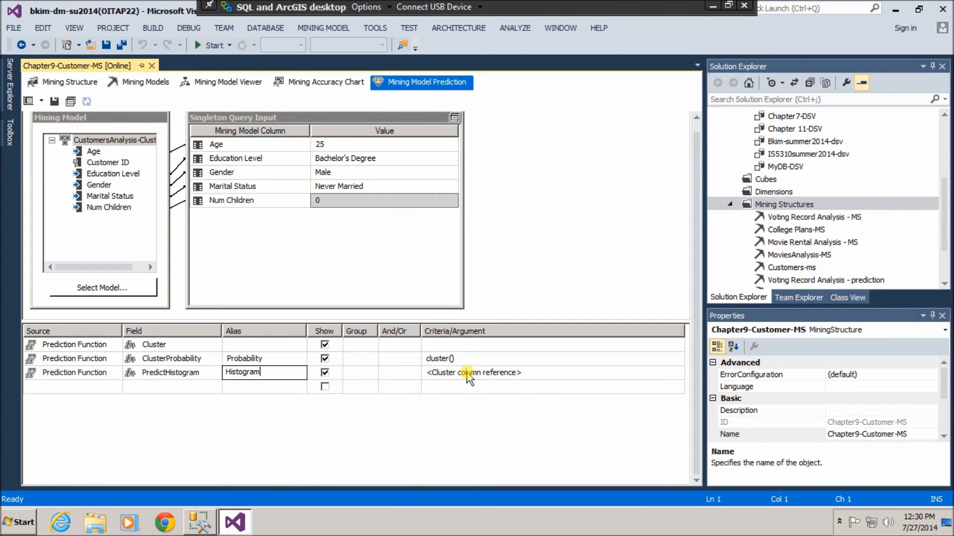
click(481, 375)
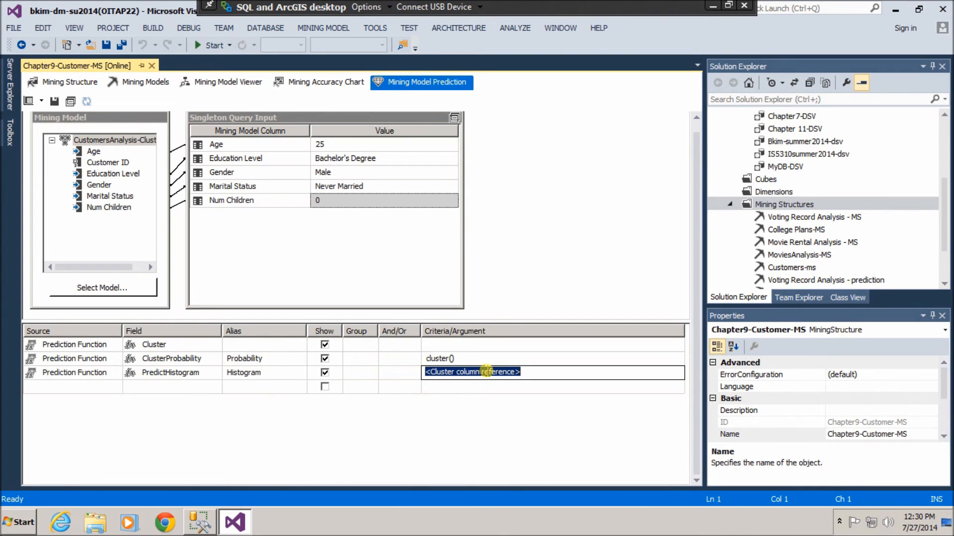
text(cluster)
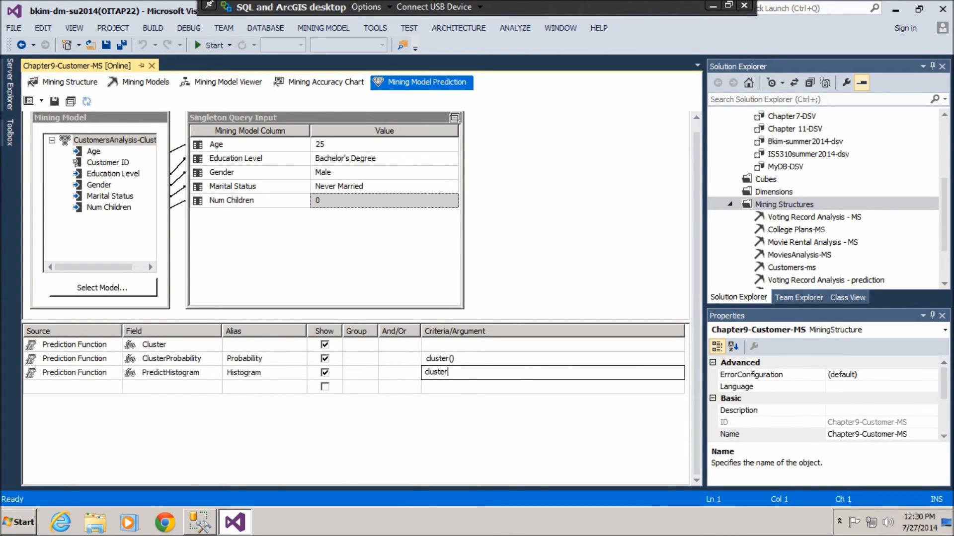
text(())
Run the query and examine each cluster's distance and probability in the expanded, widened Histogram result, returning to the query design.
click(28, 101)
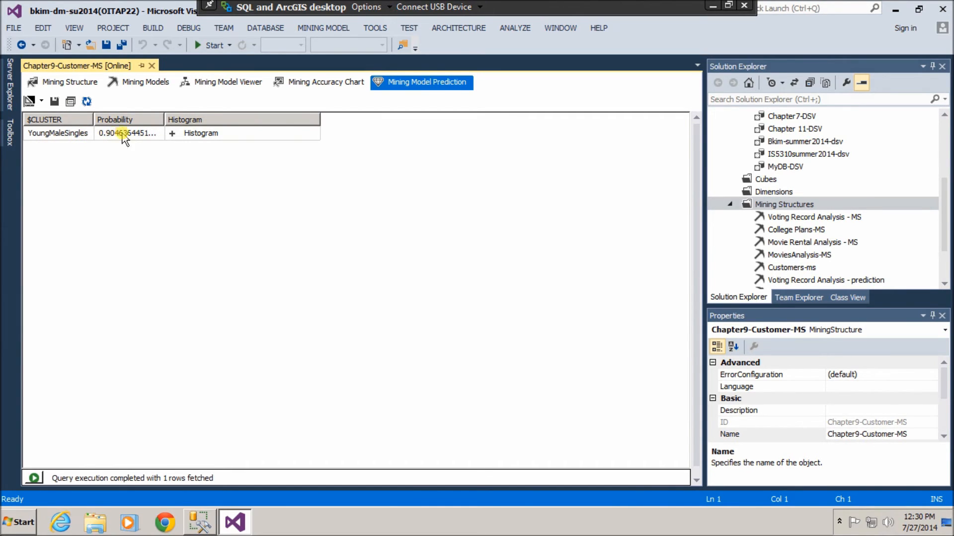
click(171, 133)
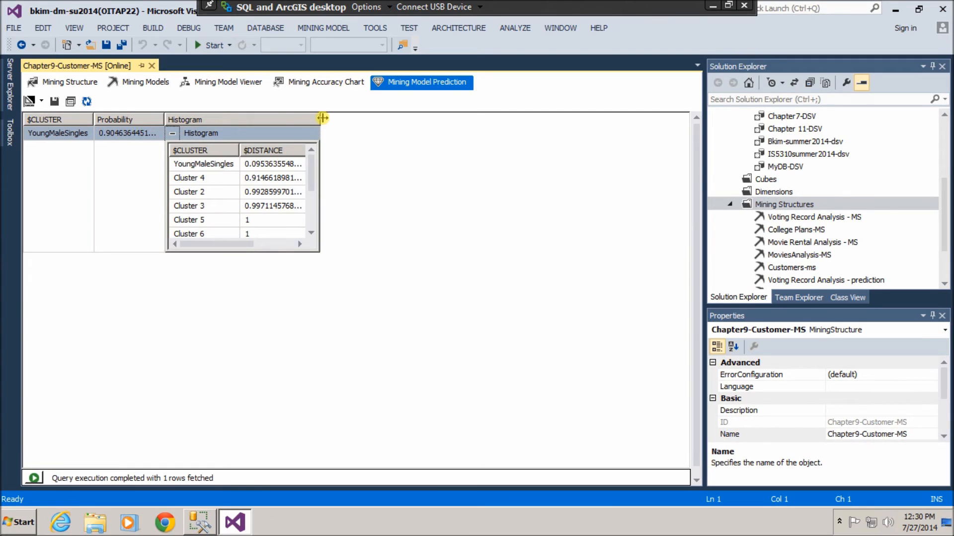
drag(322, 118, 402, 133)
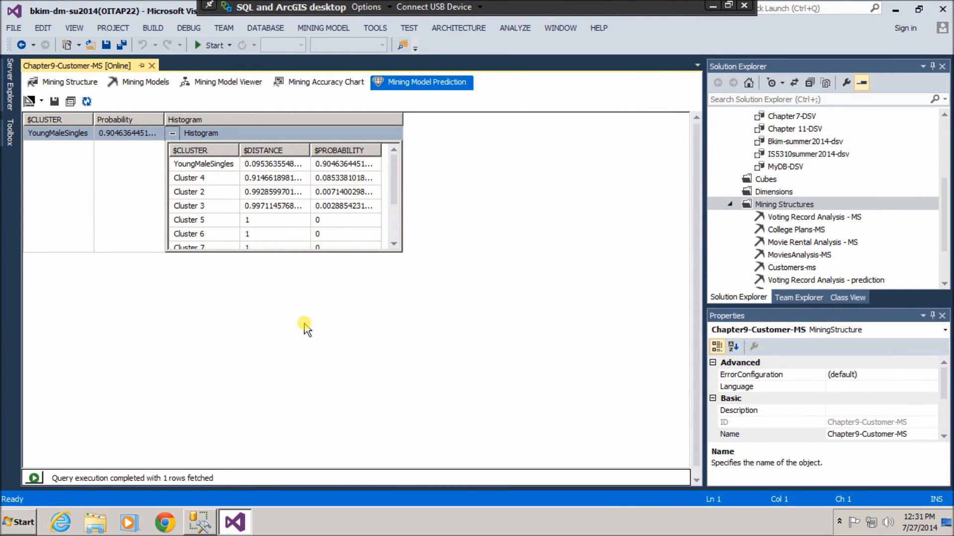
click(29, 102)
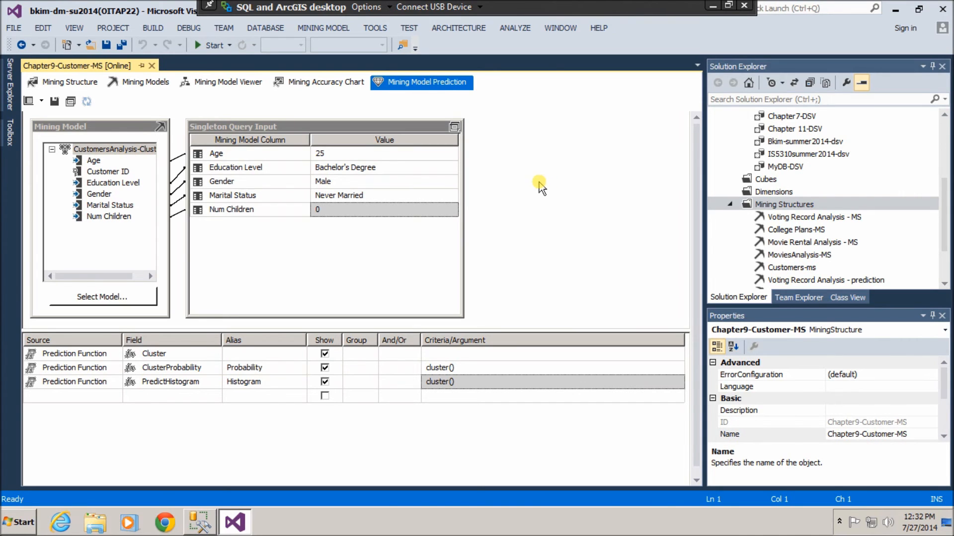
Set the singleton query's Num Children input to 20.
click(340, 210)
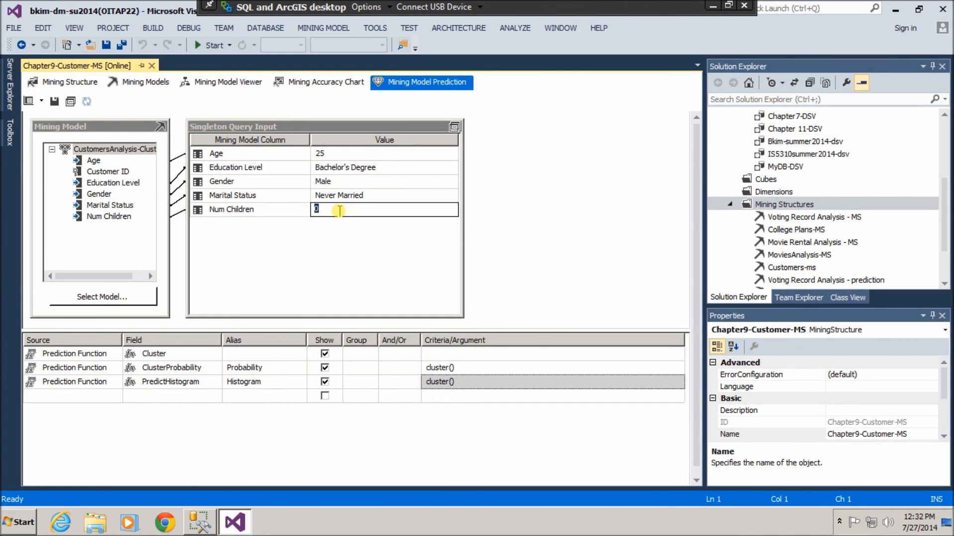
text(100)
key(BackSpace)
key(BackSpace)
key(BackSpace)
text(20)
Add a fourth Prediction Function output row using PredictCaseLikelihood, widening the Field column so the full function names are readable.
click(95, 398)
click(115, 387)
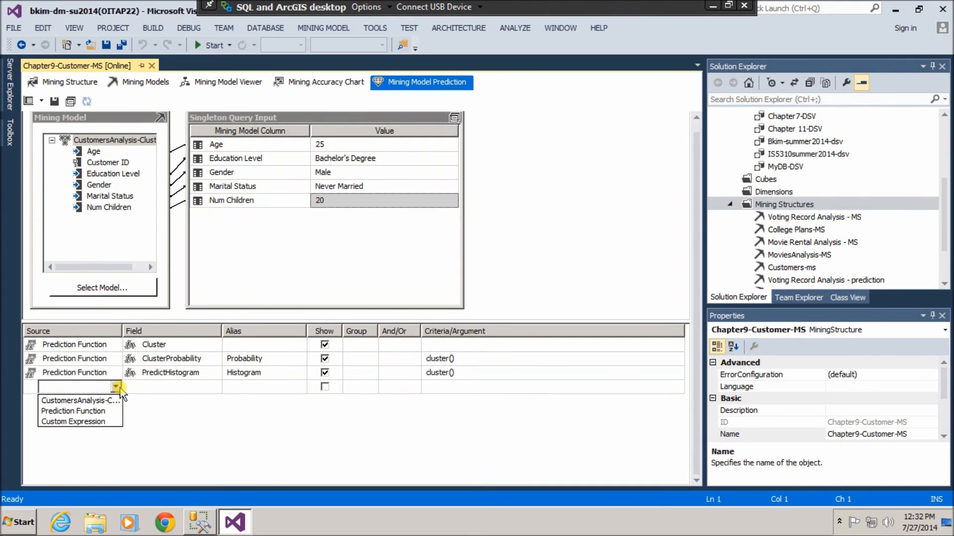
click(103, 411)
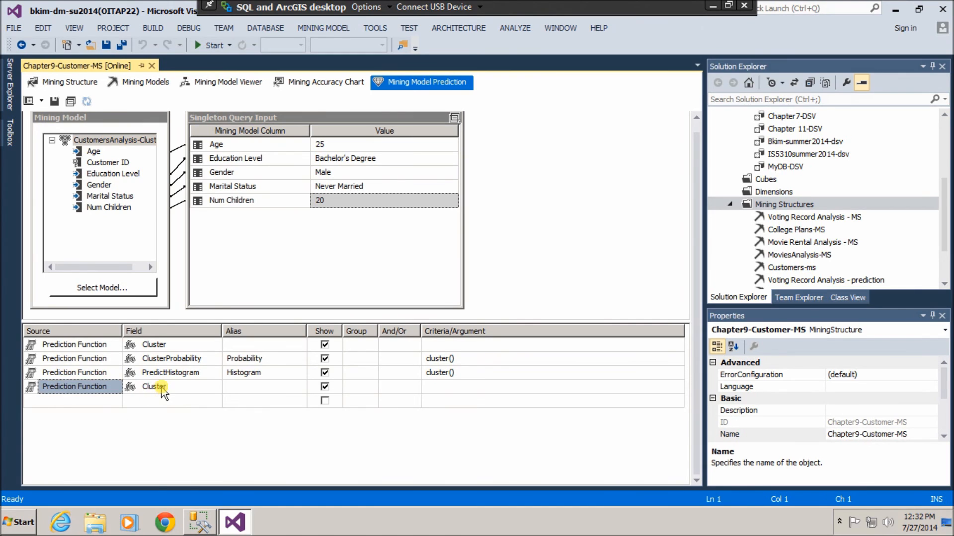
click(179, 388)
click(214, 387)
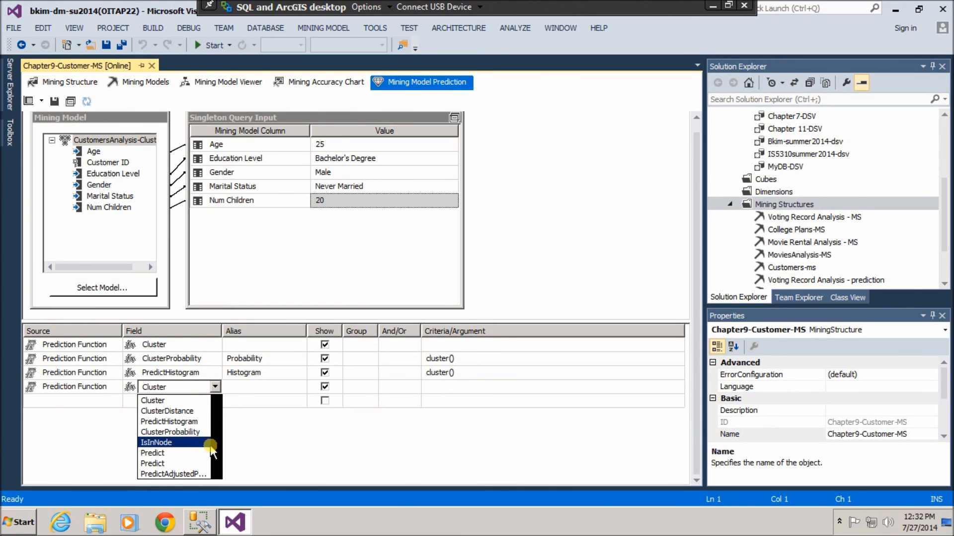
scroll(215, 450, down, 2)
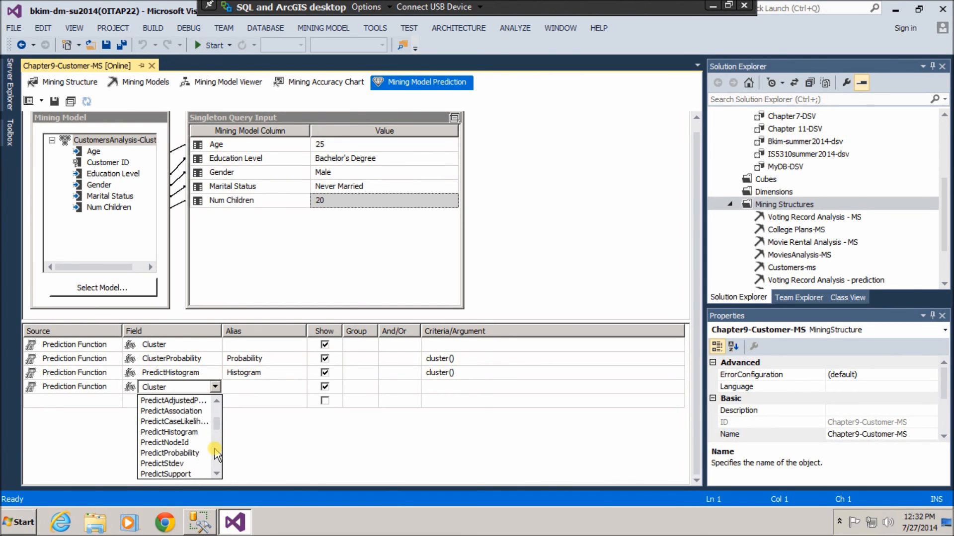
click(222, 332)
drag(222, 332, 266, 333)
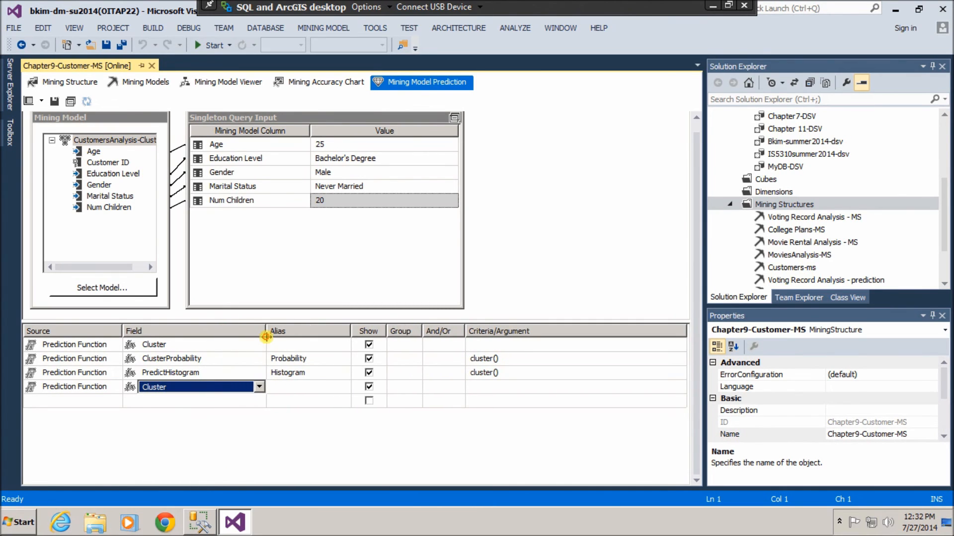
click(259, 387)
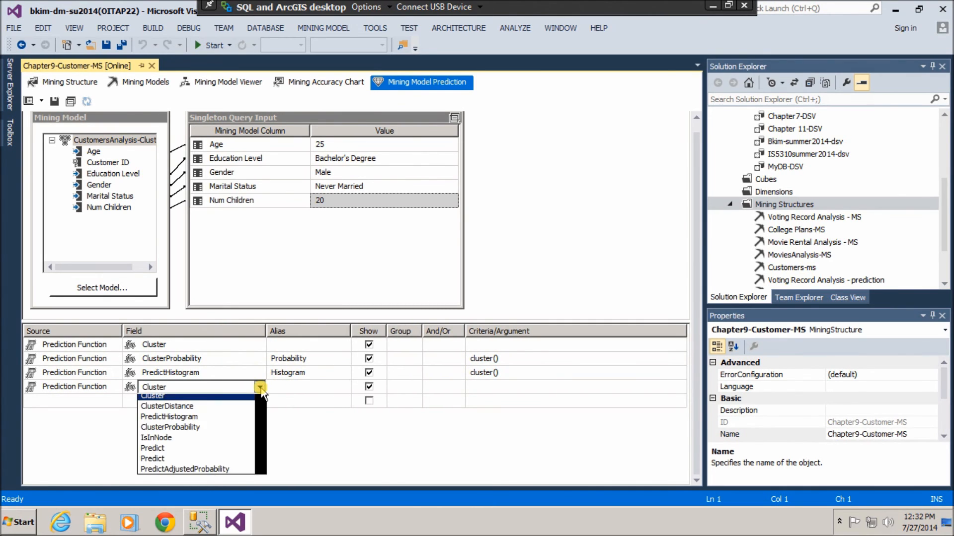
click(260, 463)
scroll(259, 467, down, 2)
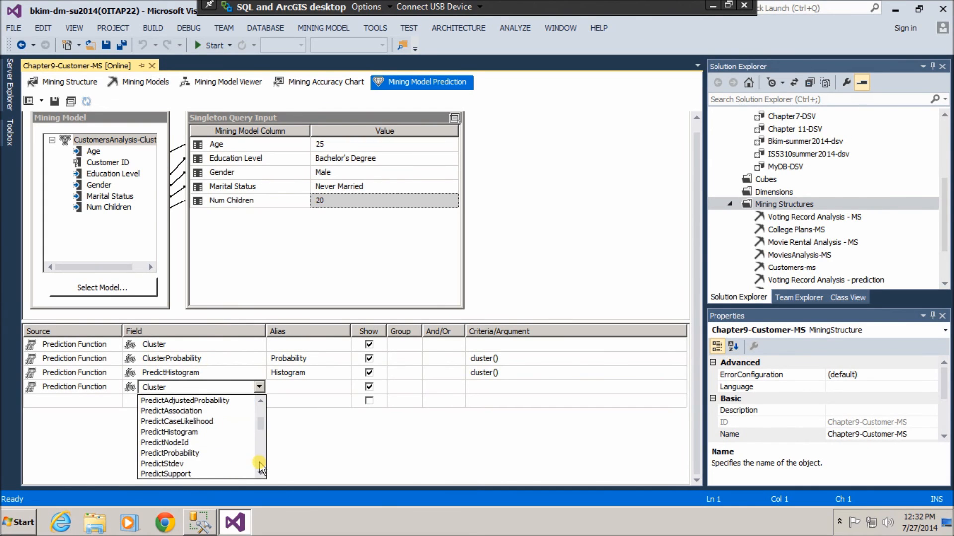
click(228, 425)
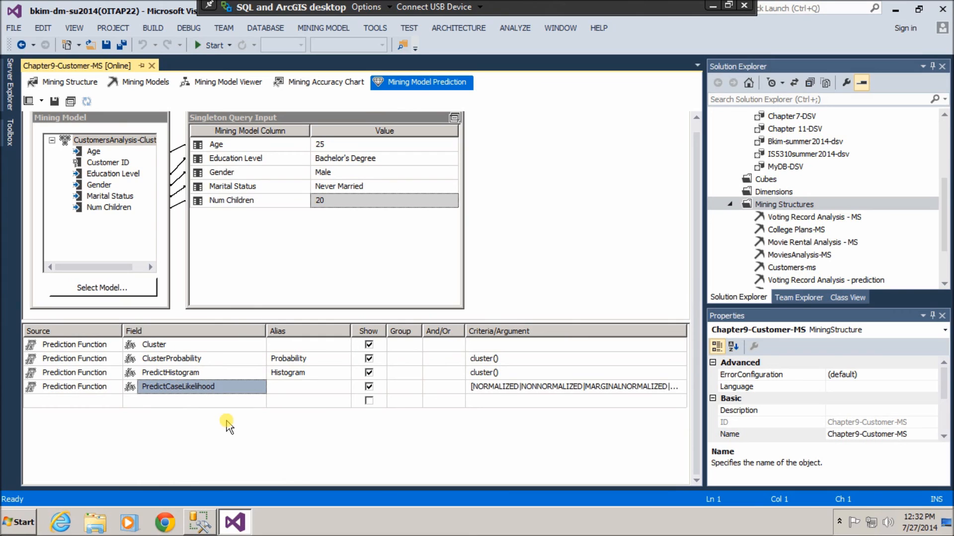
Give the PredictCaseLikelihood row the alias Anomaly Detection and run the singleton query.
click(321, 386)
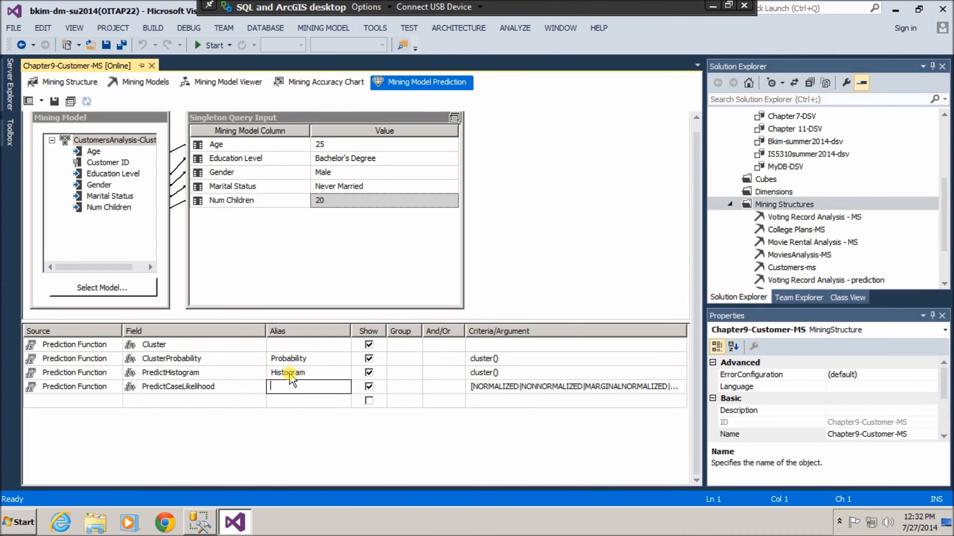
text(Anomaly Detection)
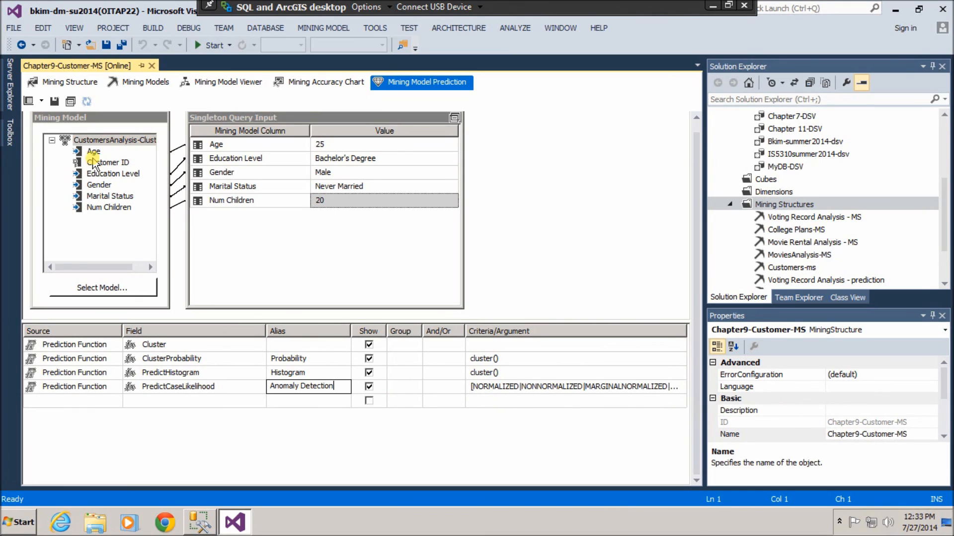
click(29, 102)
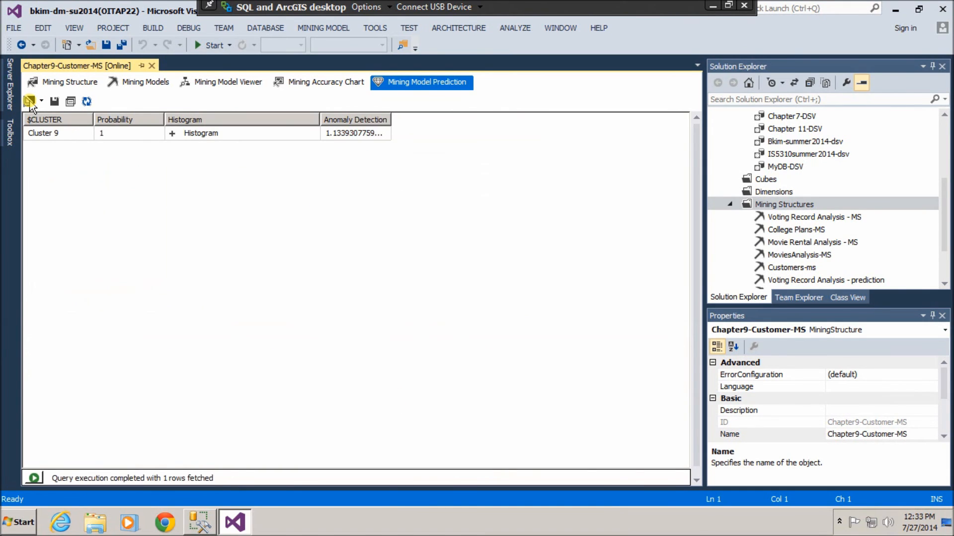
Widen the Anomaly Detection result and expand and widen the Histogram to examine the case likelihood and each cluster's distance and probability.
click(392, 118)
drag(392, 118, 533, 119)
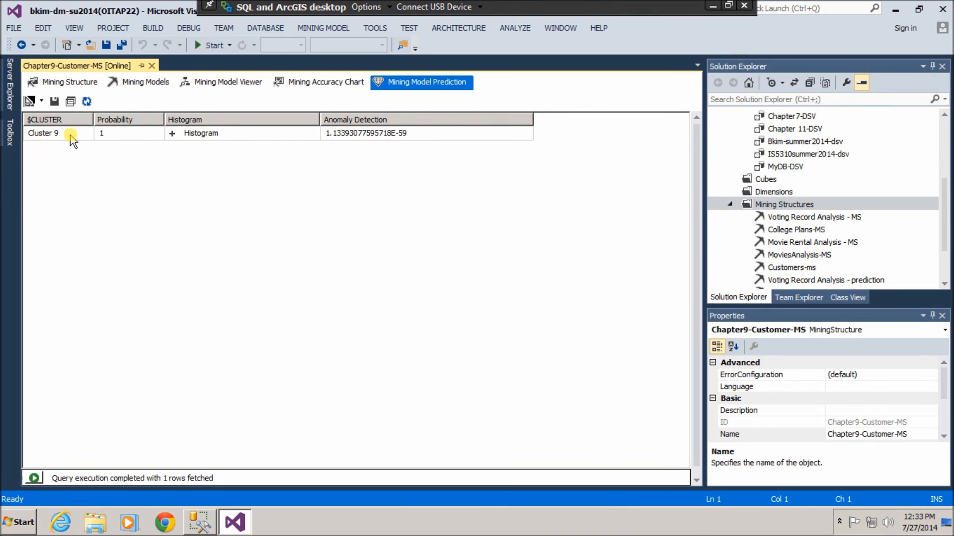
click(172, 134)
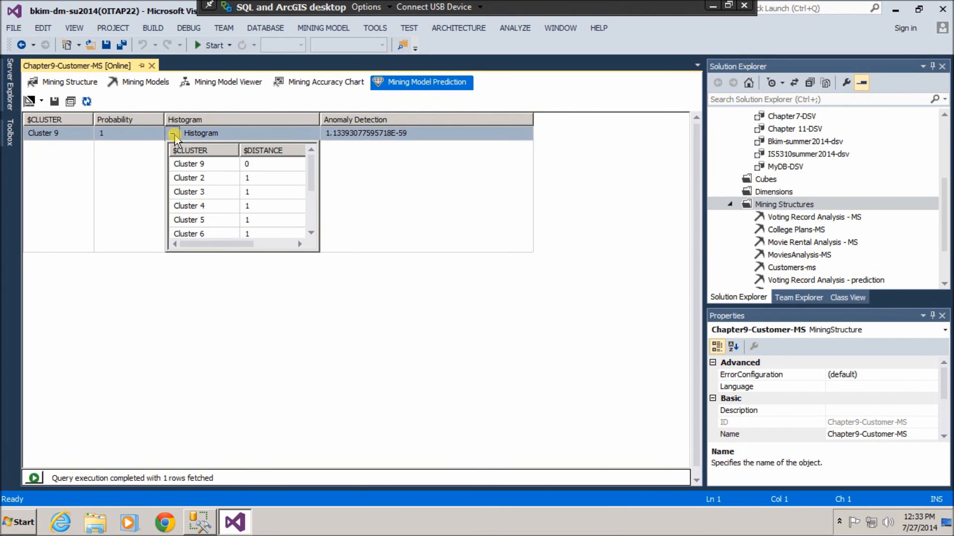
mouse_move(310, 179)
mouse_down()
mouse_move(307, 228)
mouse_move(311, 181)
mouse_up()
drag(321, 119, 381, 133)
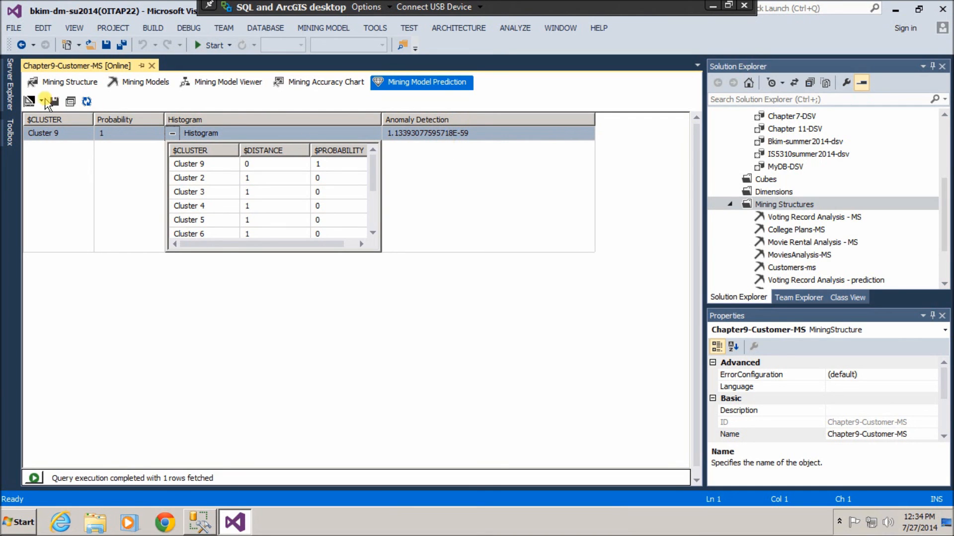
Return to the query design and set the singleton query's Num Children input to 0.
click(29, 101)
click(336, 209)
text(0)
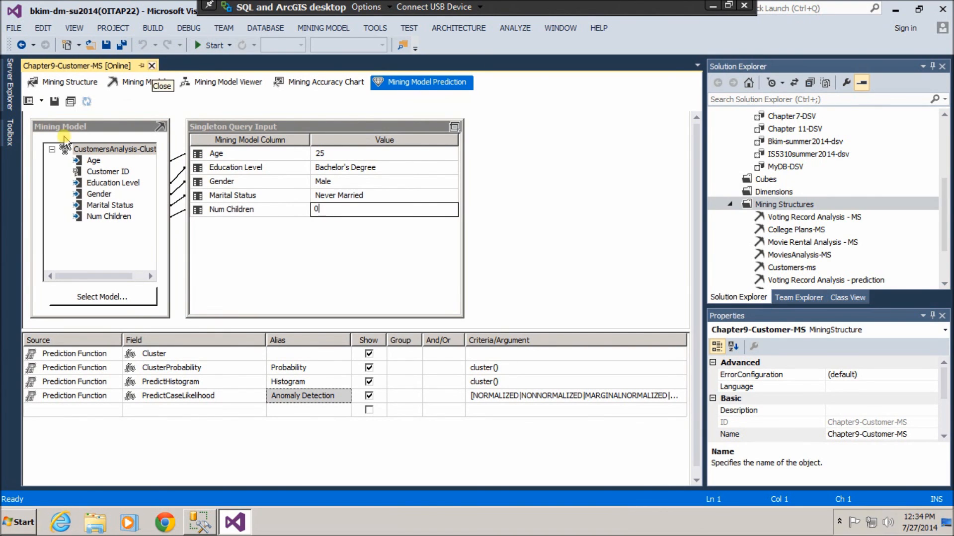
Rerun the query and examine the predicted cluster and the widened Anomaly Detection value, returning to the query design.
click(29, 102)
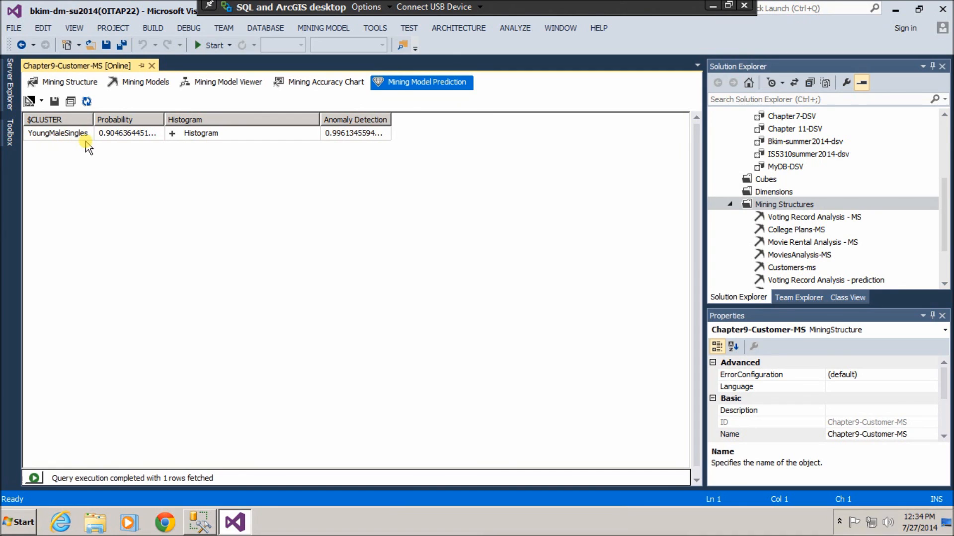
drag(393, 119, 430, 120)
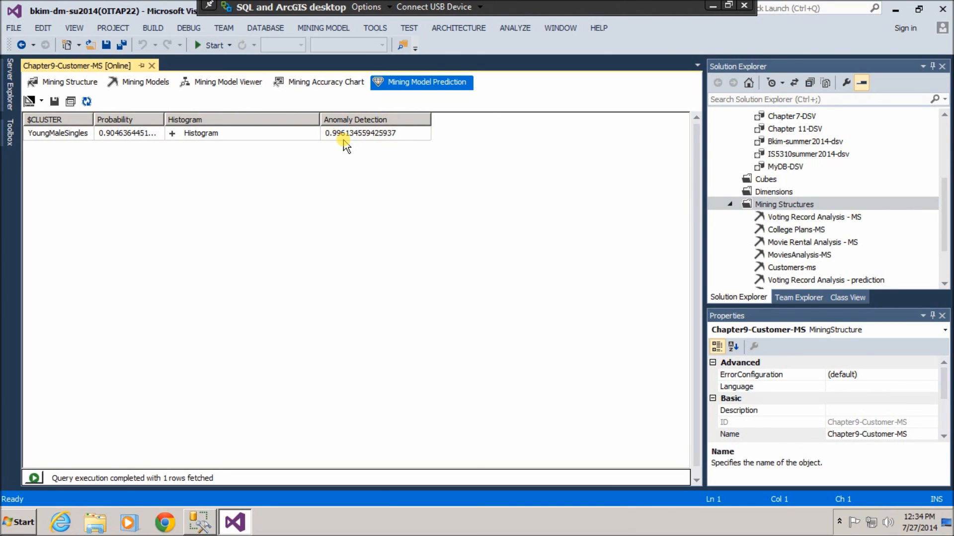
click(29, 102)
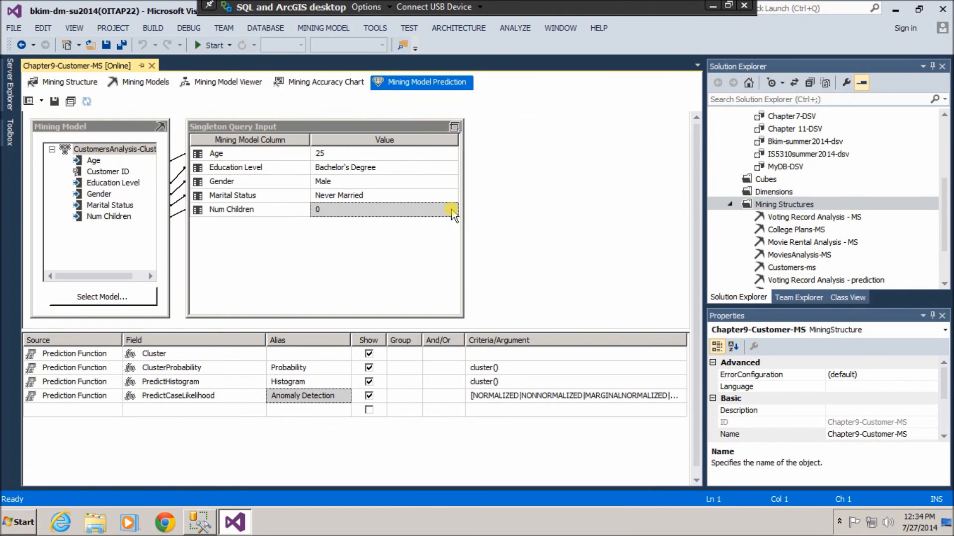
click(336, 215)
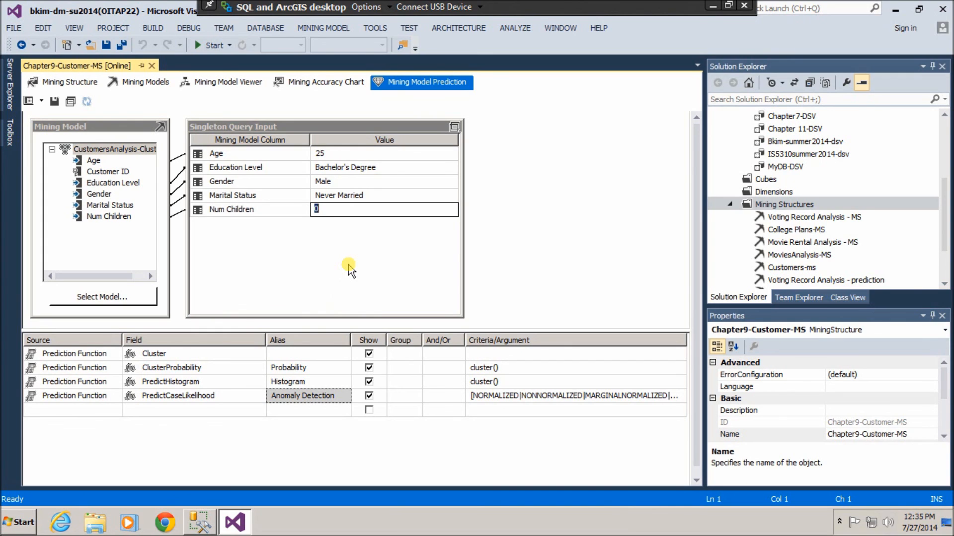
click(514, 264)
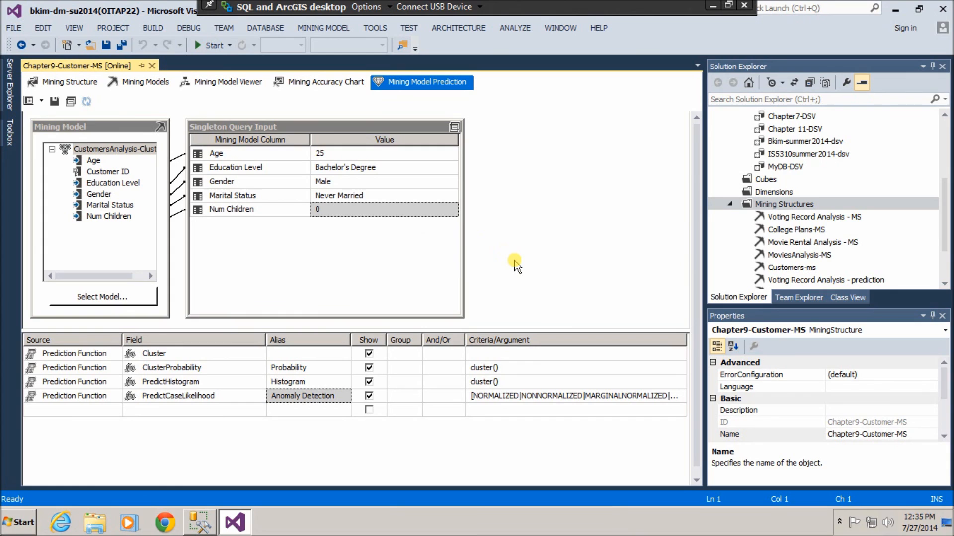